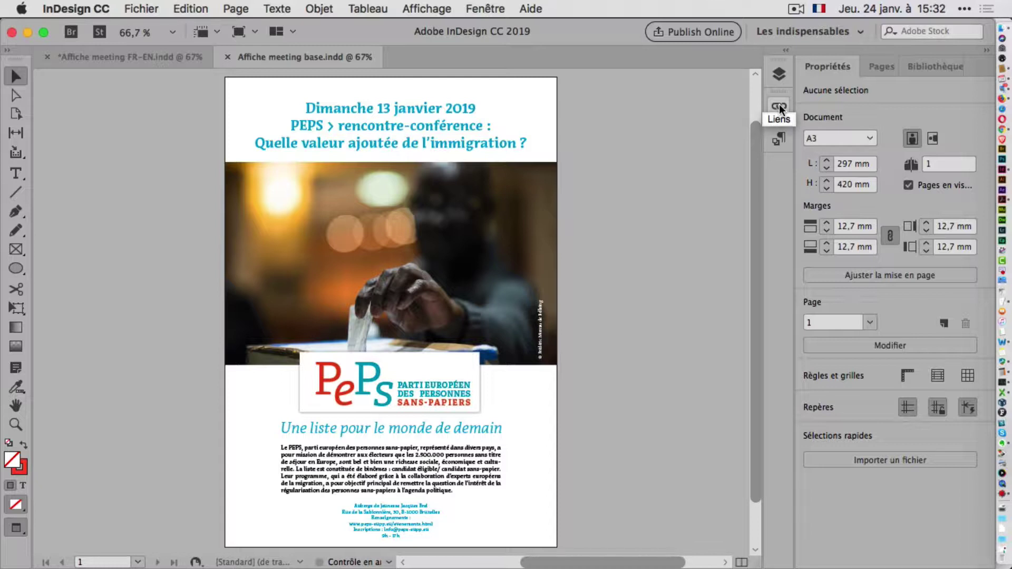
Compare the French and English poster versions by toggling the FR and EN layers in Affiche meeting FR-EN.indd, and return to Affiche meeting base.indd
click(119, 56)
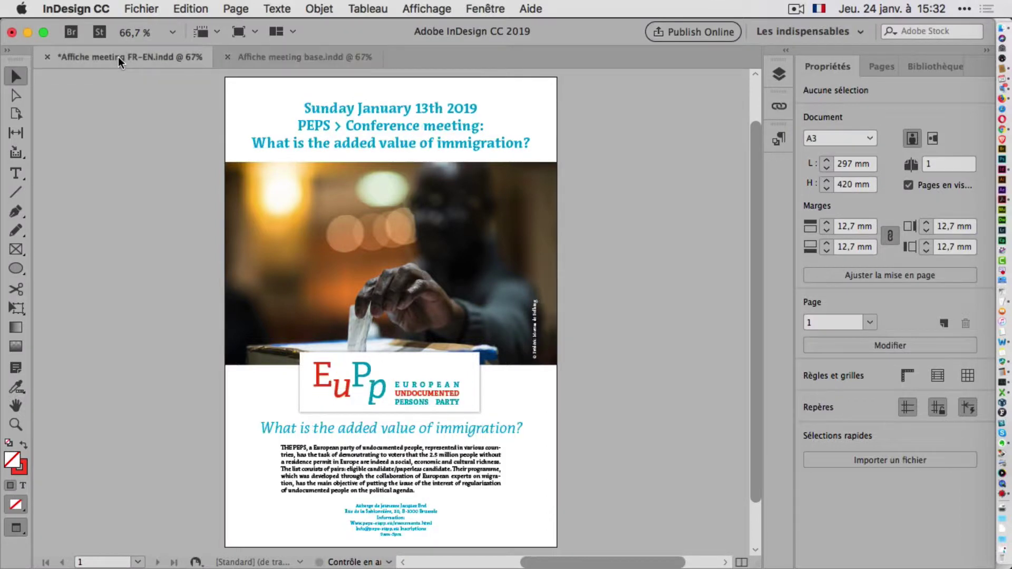
click(779, 74)
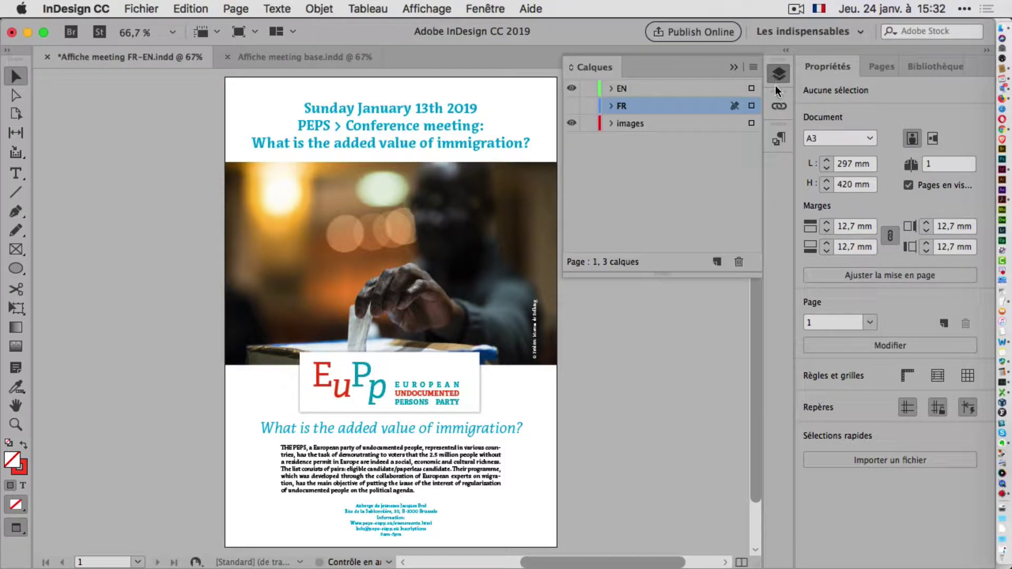
click(572, 105)
click(572, 88)
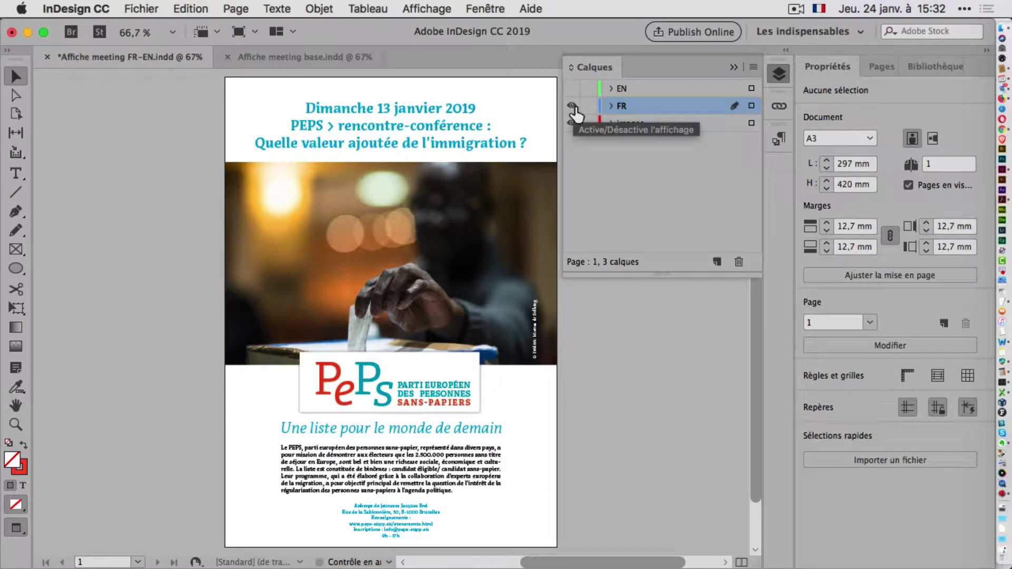
click(573, 106)
click(573, 89)
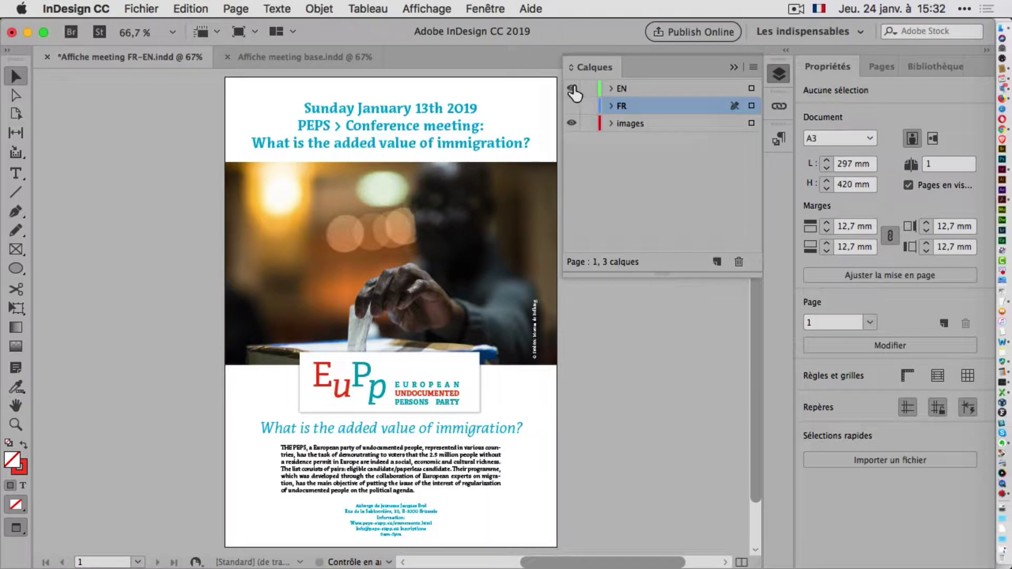
click(291, 60)
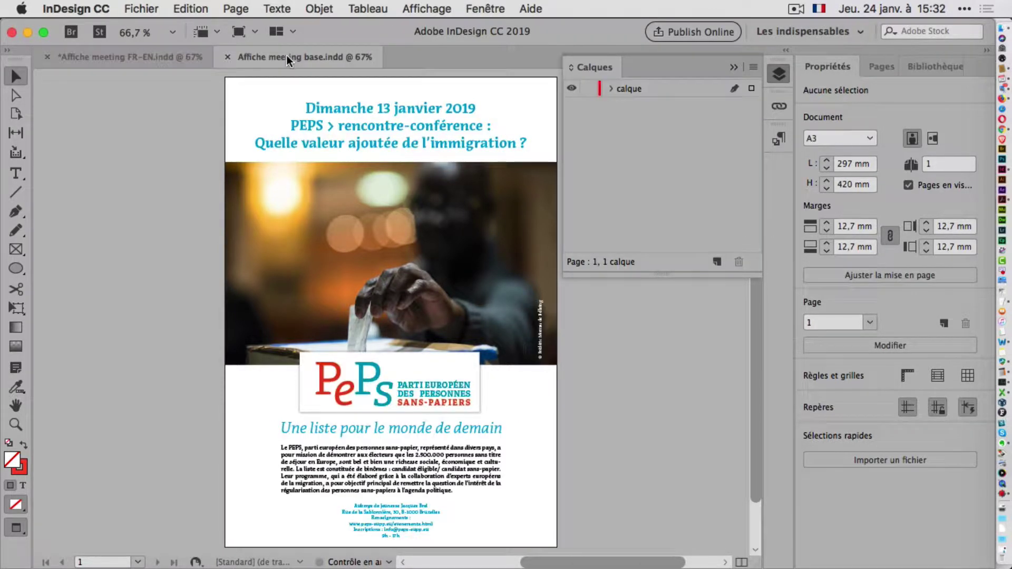
click(734, 67)
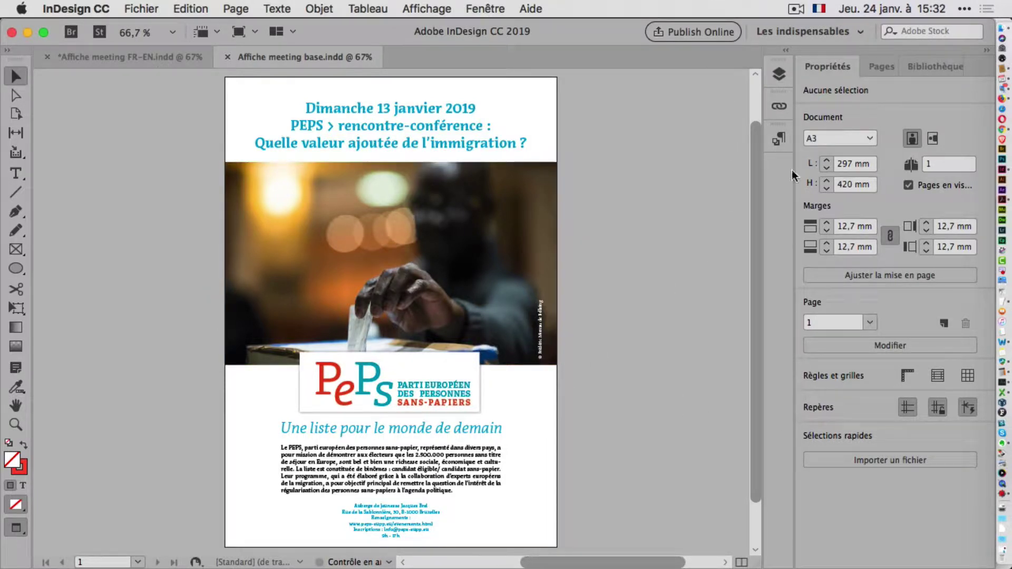
Create a paragraph style named "titre" from the poster's date line and apply it to that line
click(777, 138)
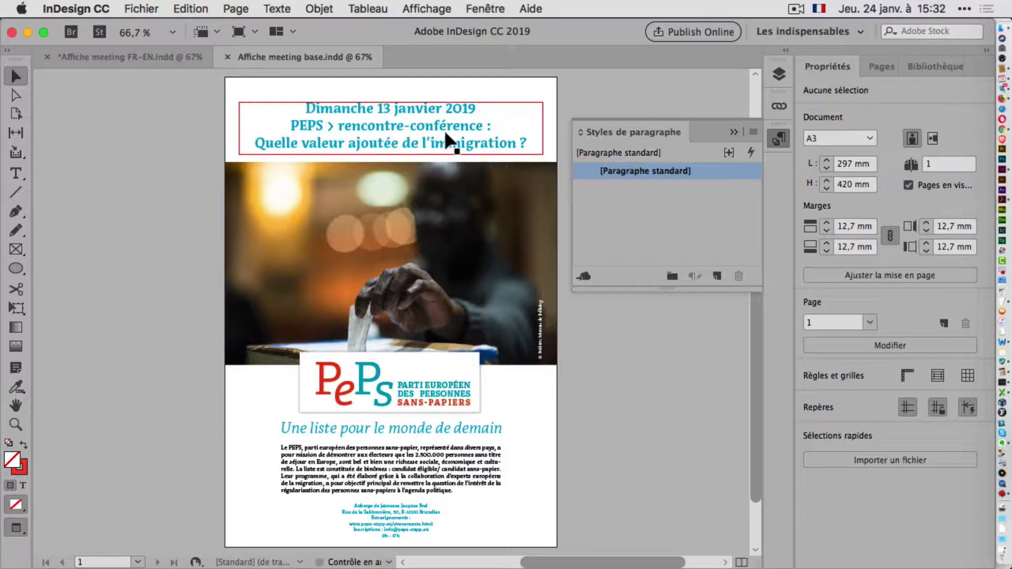
double_click(417, 110)
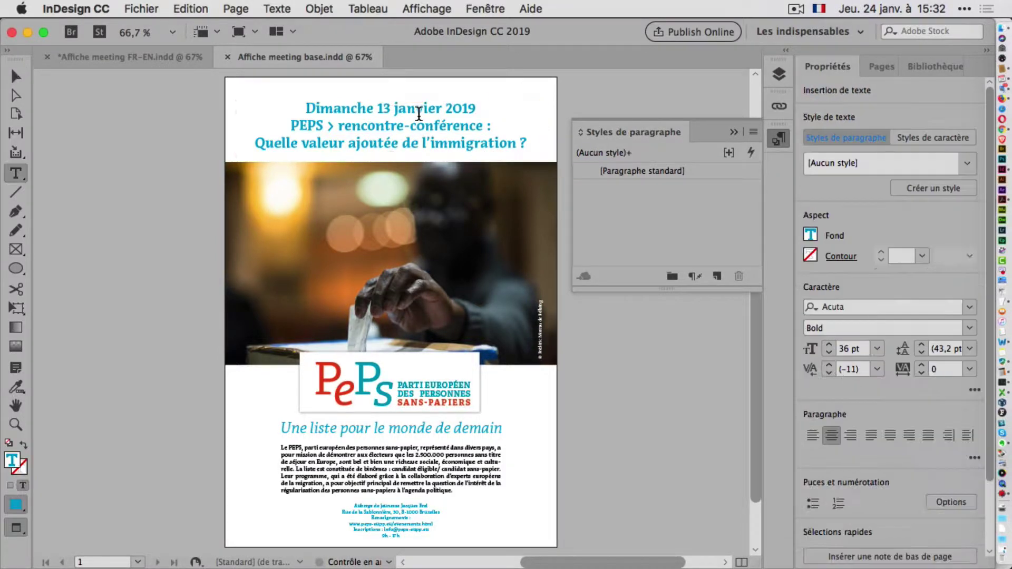
alt+click(717, 277)
text(titre)
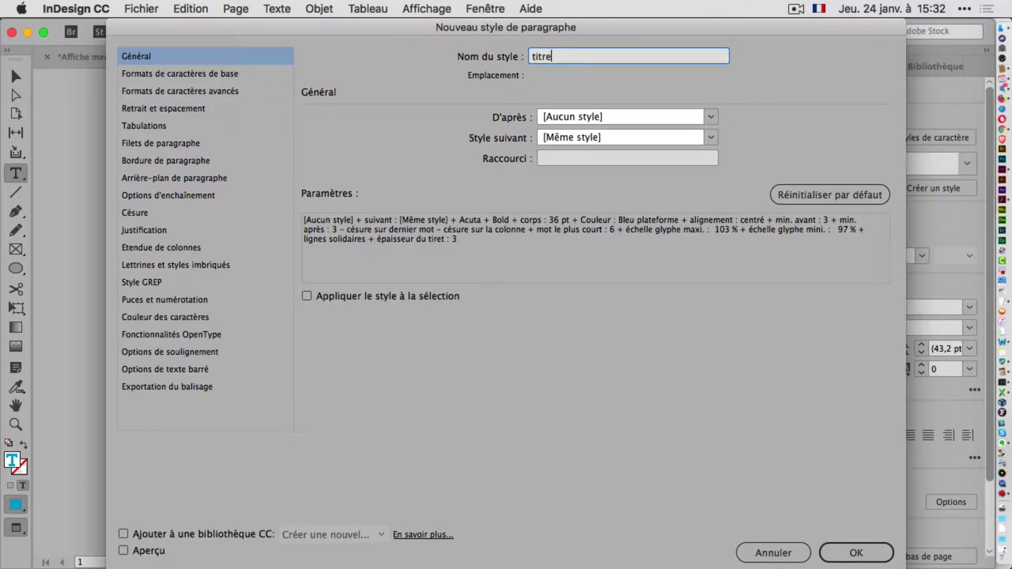
click(373, 298)
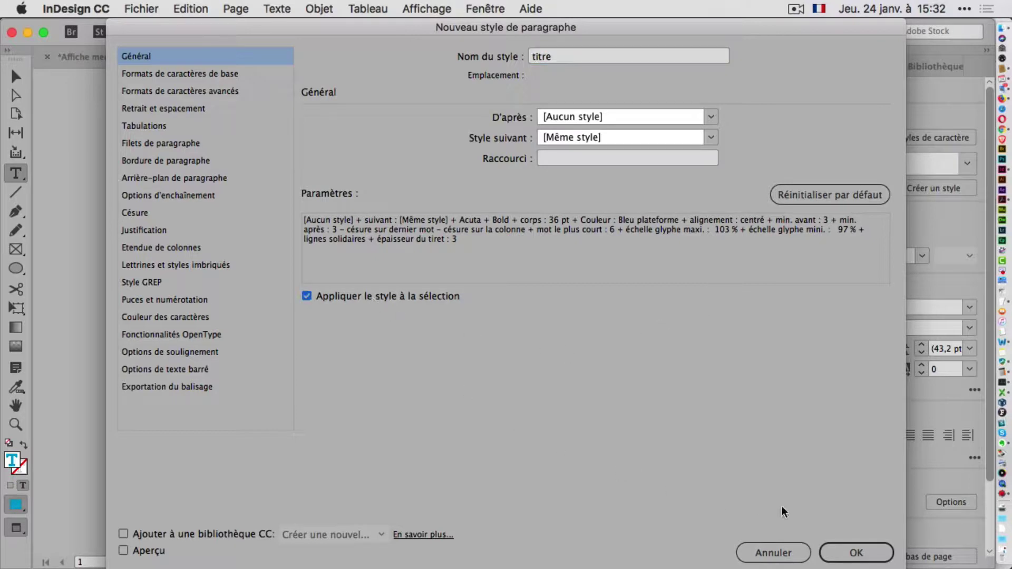
click(854, 551)
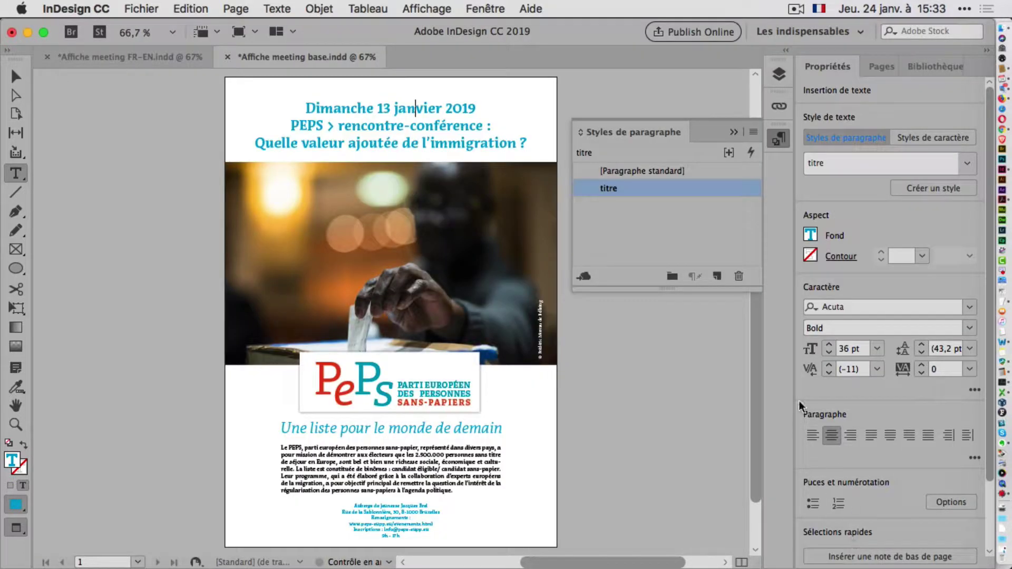
Show the Contrôle bar and create a paragraph style named "baseline" from the "Une liste pour le monde de demain" line, applying it there
click(477, 9)
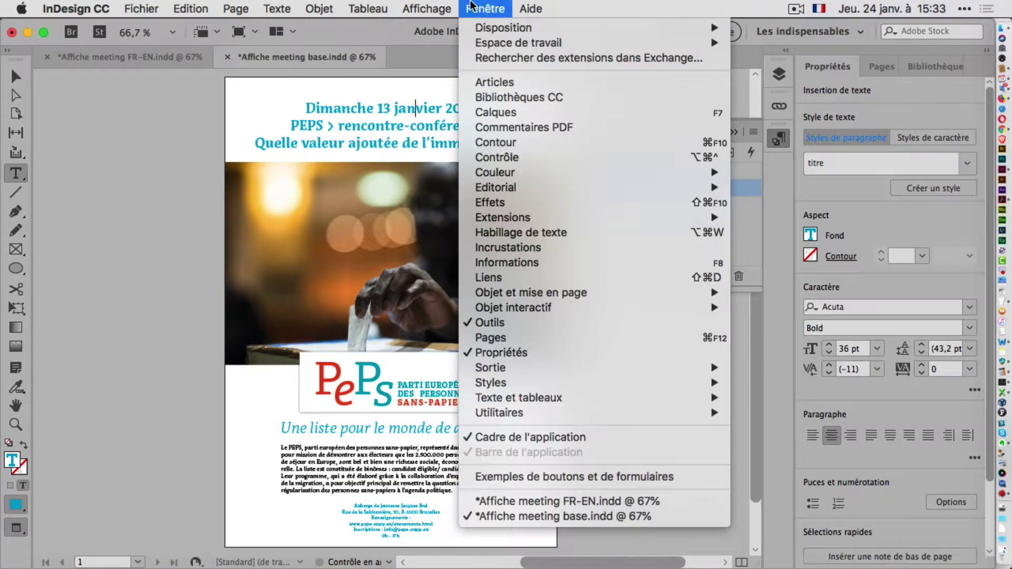
click(494, 161)
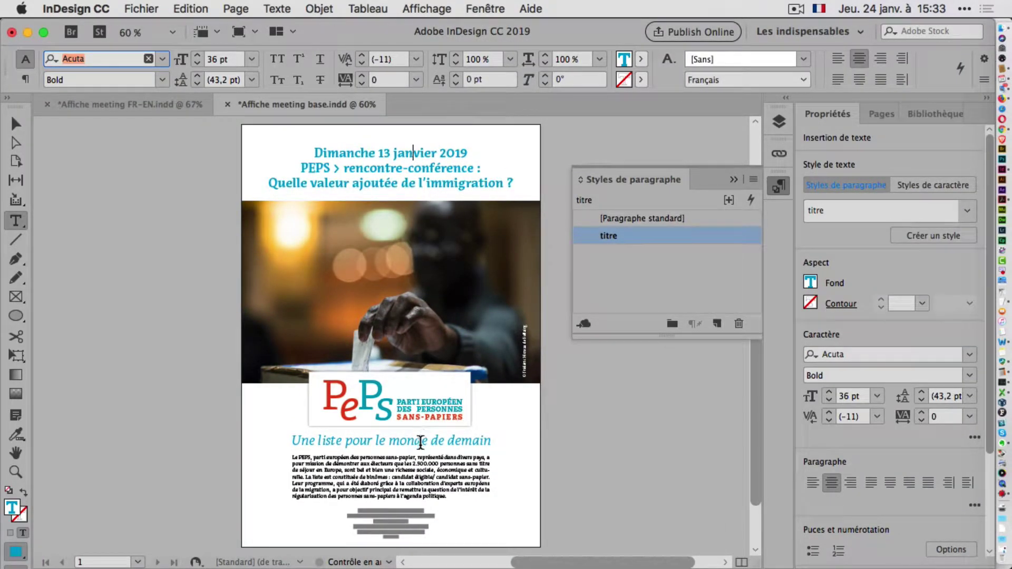
click(421, 443)
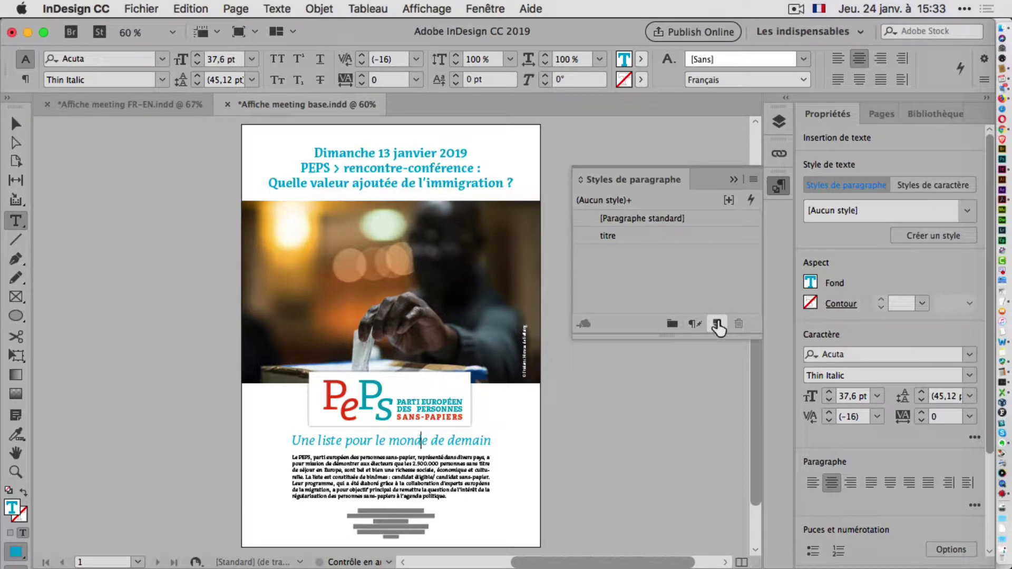
alt+click(717, 324)
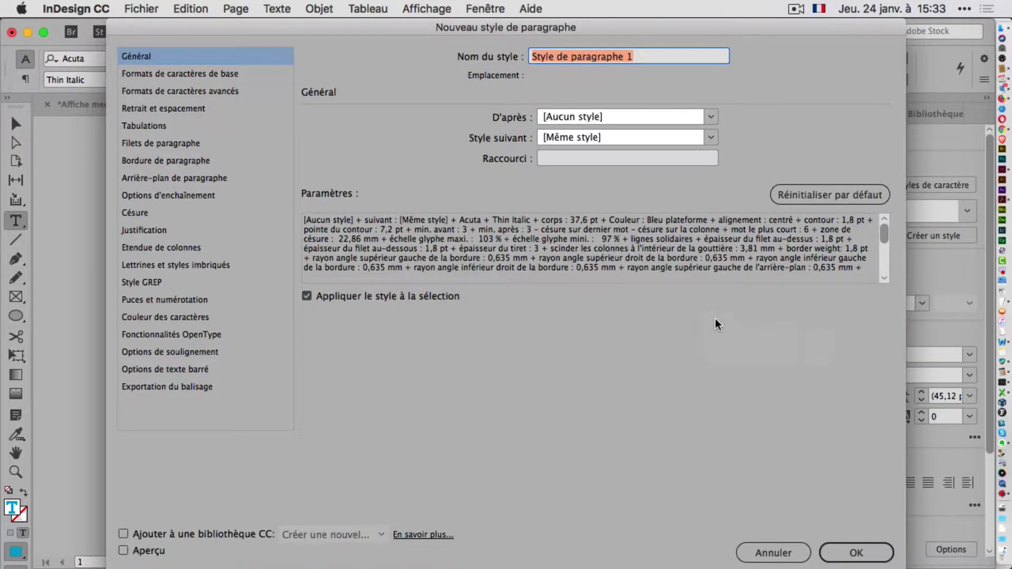
text(baseline)
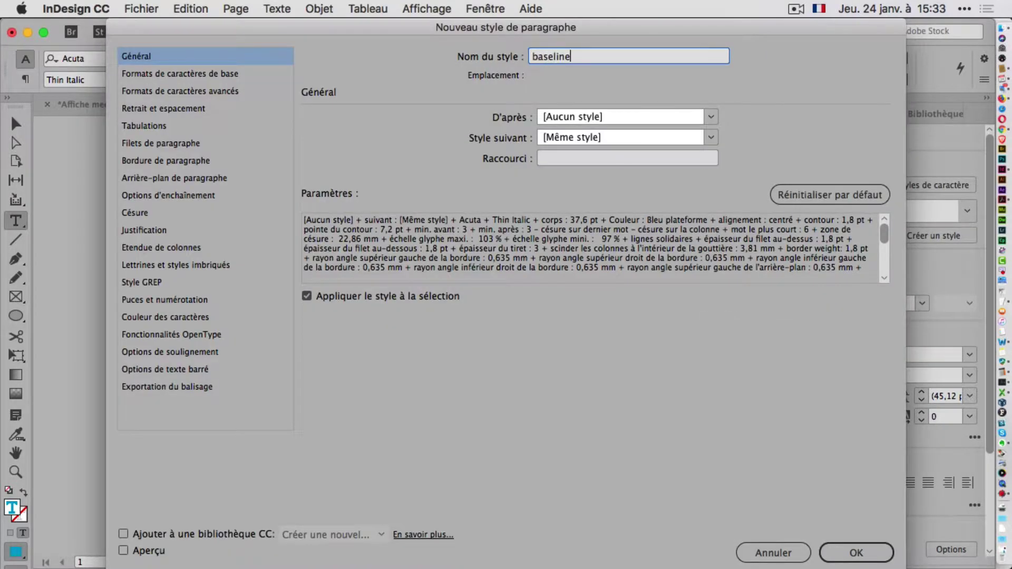
click(854, 552)
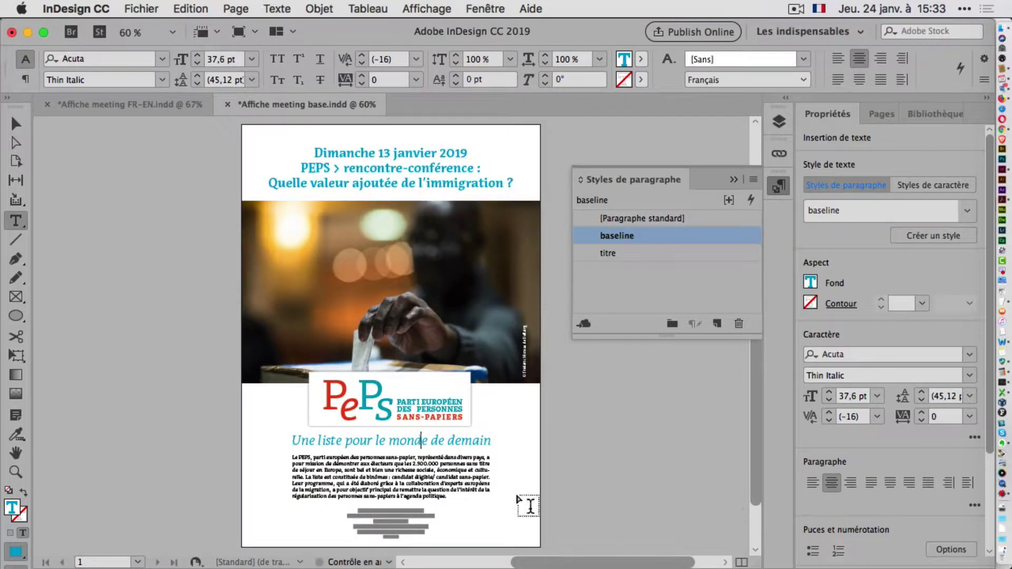
Create a paragraph style named "texte" from the black body paragraph and apply it to that paragraph
click(447, 475)
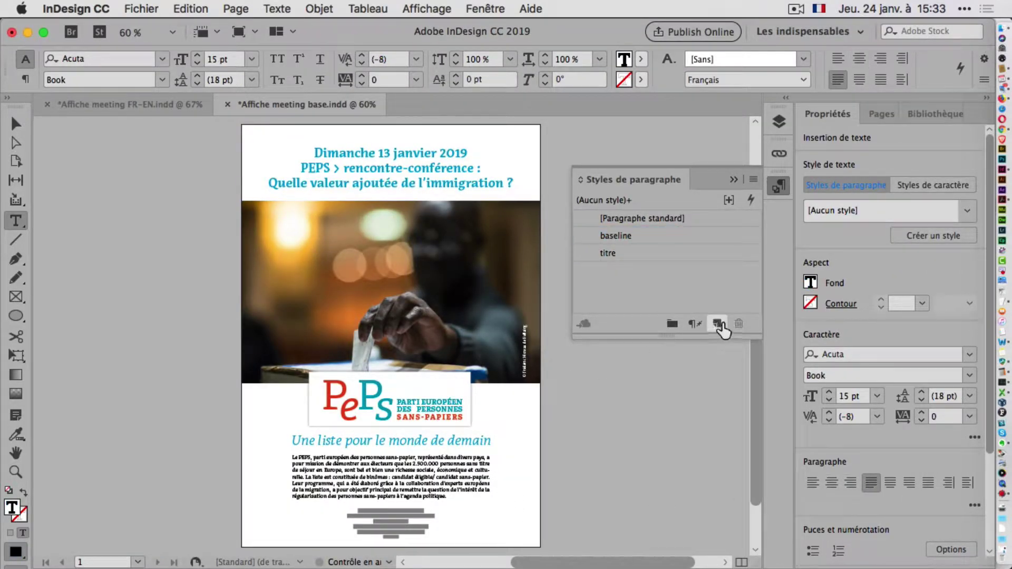
alt+click(728, 323)
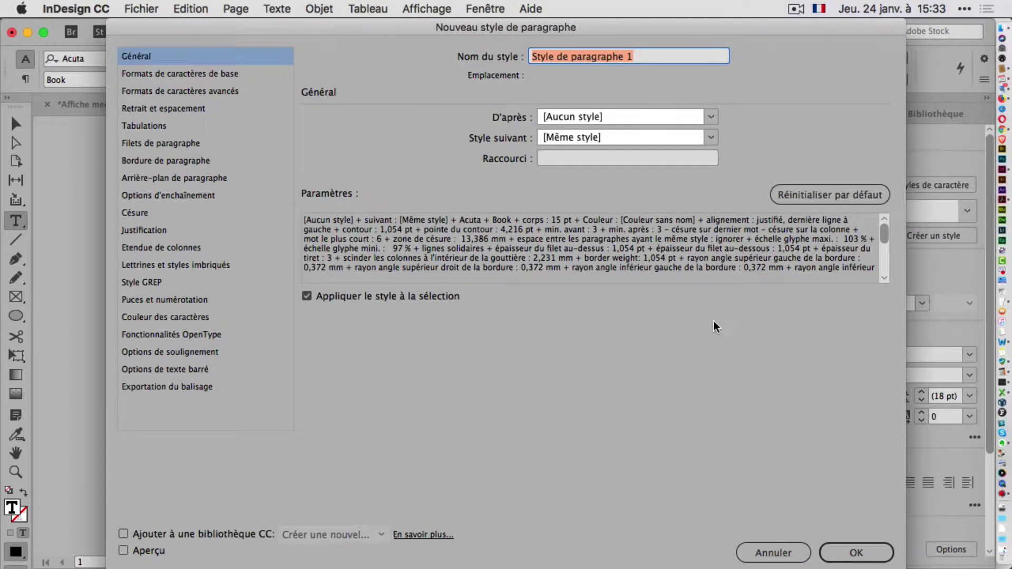
text(texte)
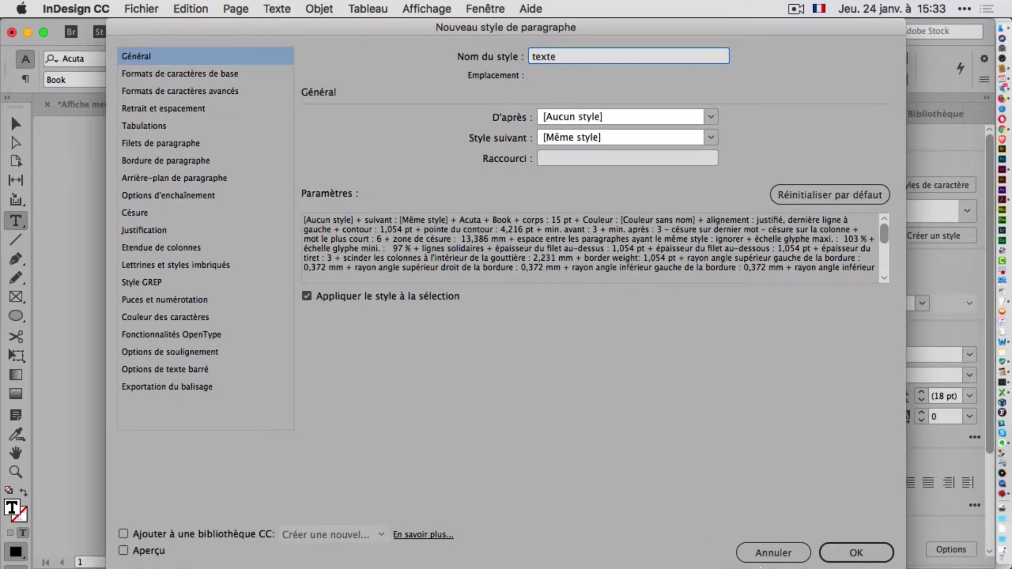
key(Return)
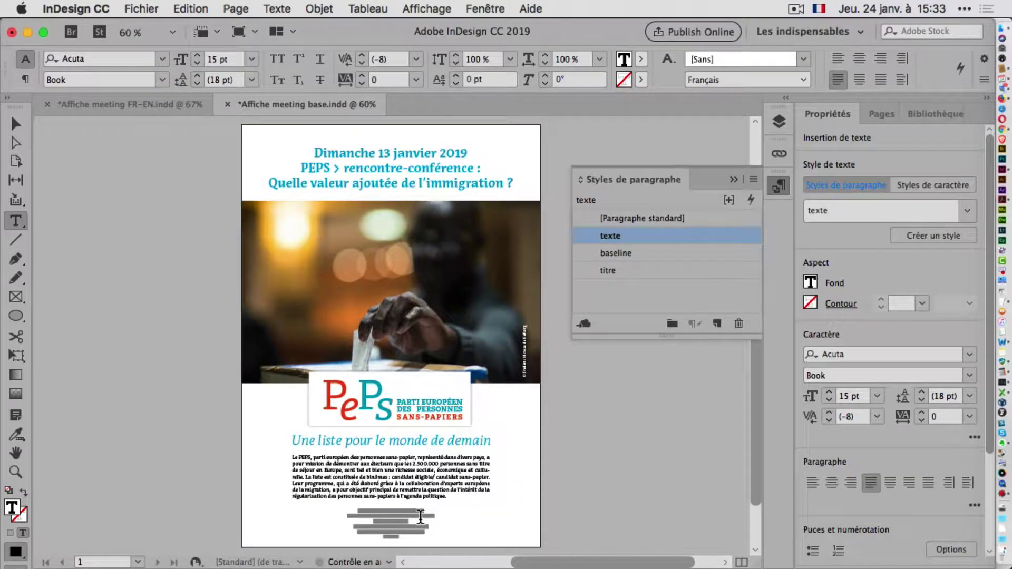
Create a paragraph style named "infos" from the small blue contact block at the bottom of the poster, with application to the selection enabled
click(419, 516)
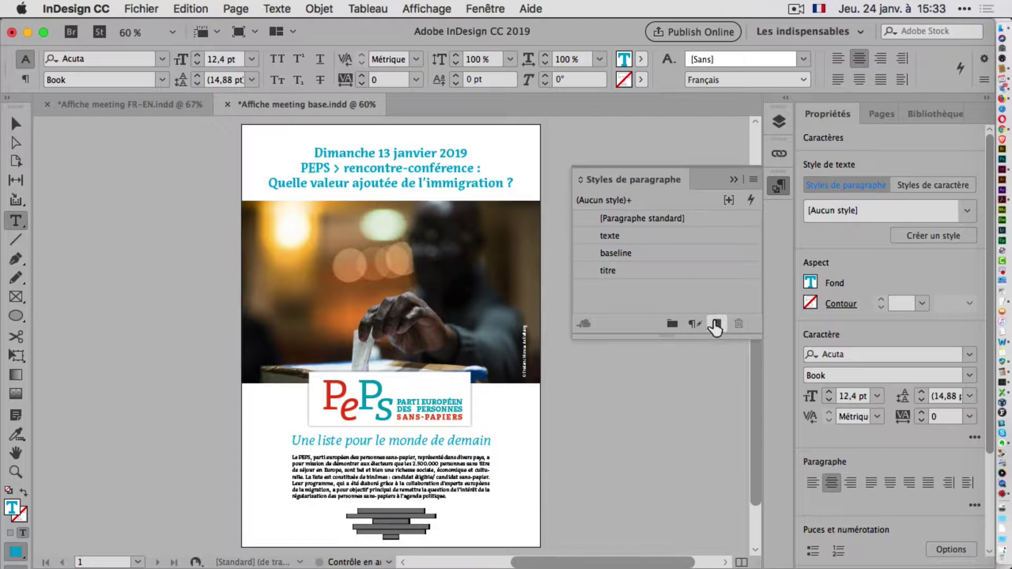
alt+click(716, 323)
text(infos)
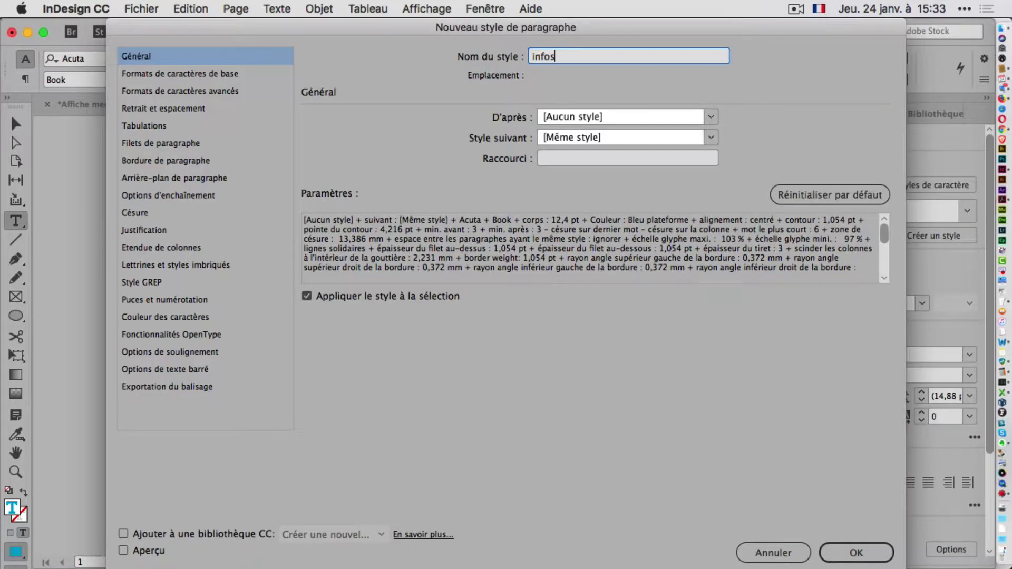
click(873, 551)
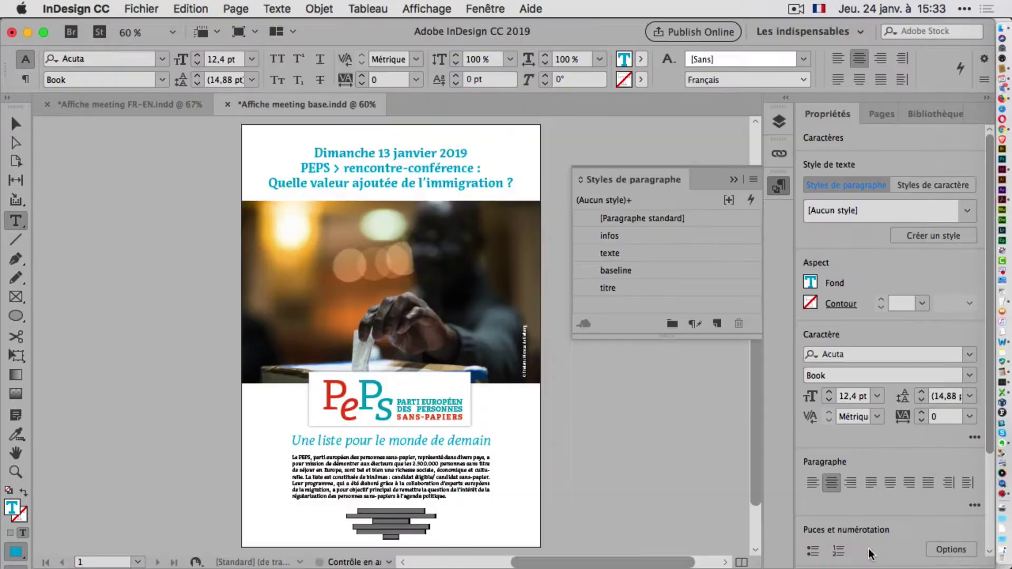
Apply the titre paragraph style to all three lines of the poster's heading
click(384, 184)
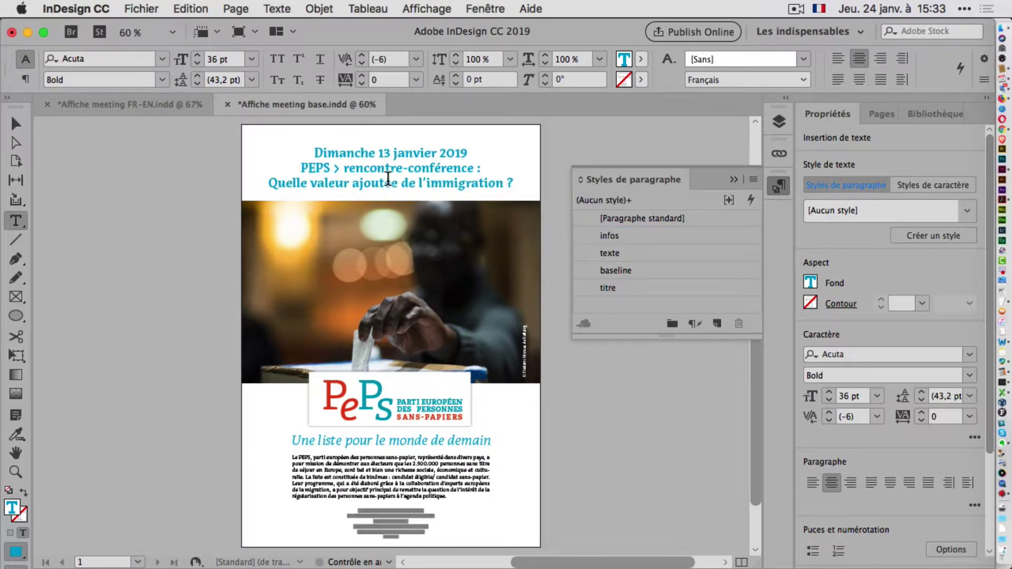
shift+click(393, 153)
key(super+alt+q)
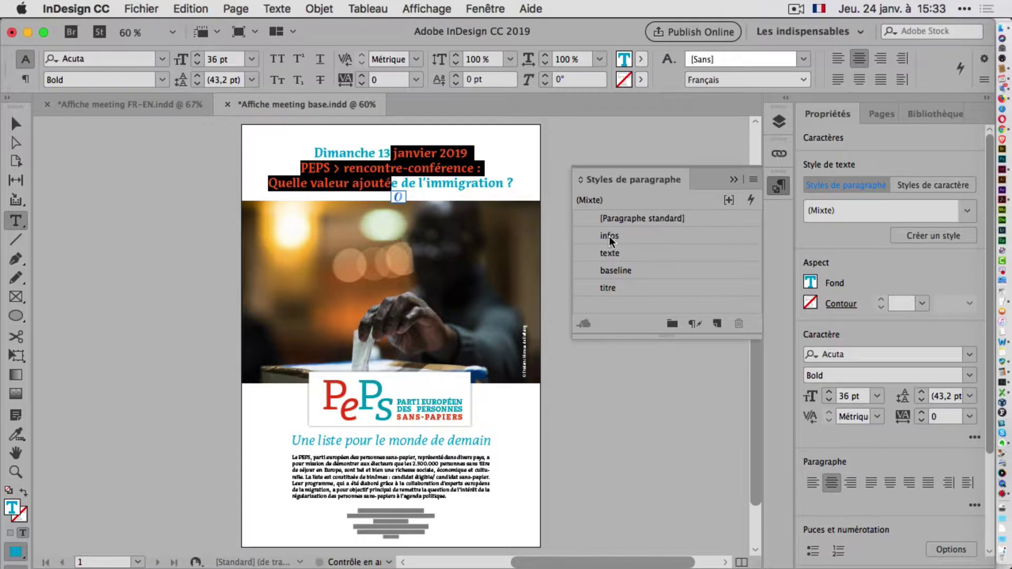
click(609, 288)
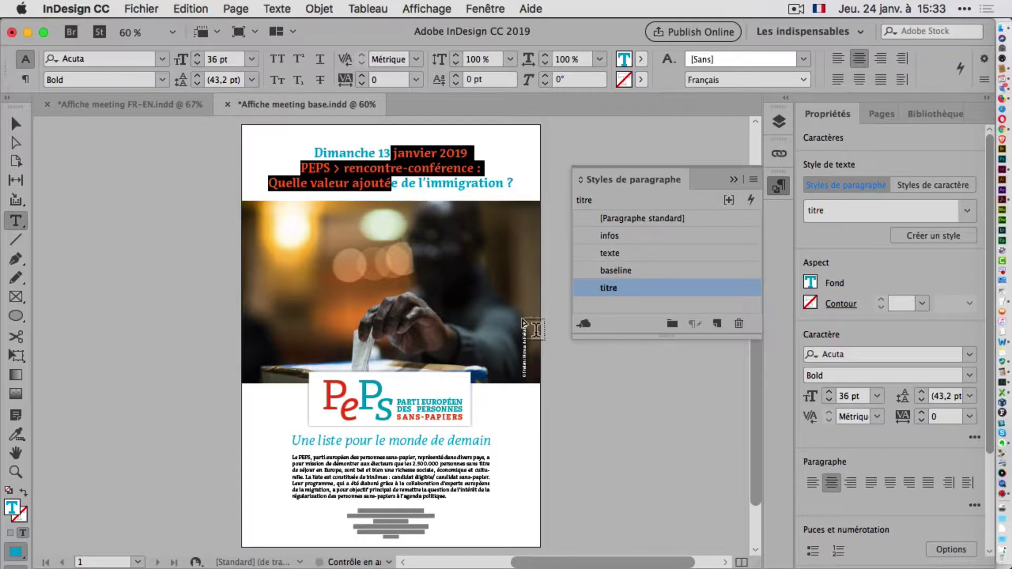
Check which paragraph style is assigned to the slogan, the body paragraph and the contact block
click(427, 443)
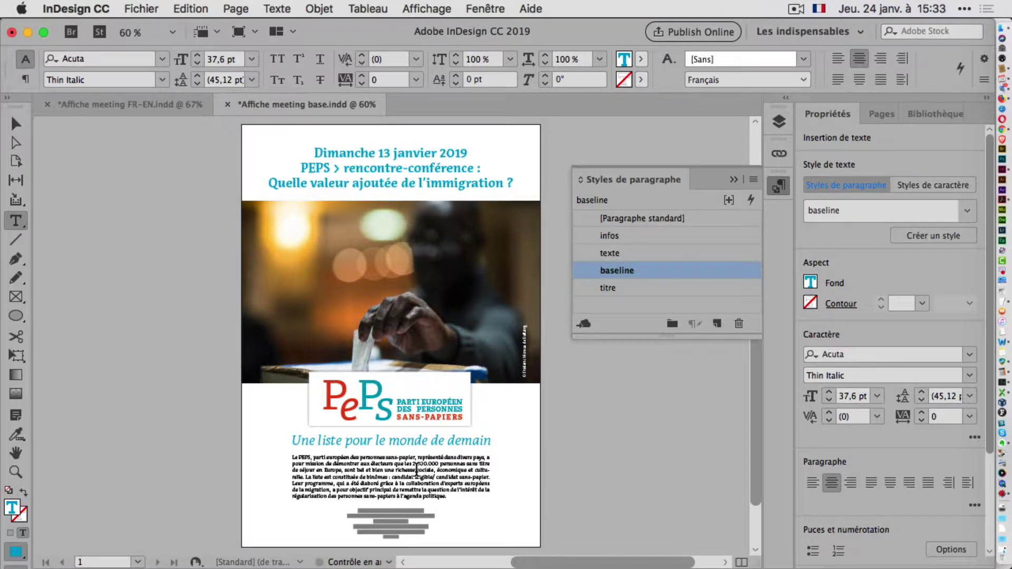
click(416, 469)
triple_click(414, 485)
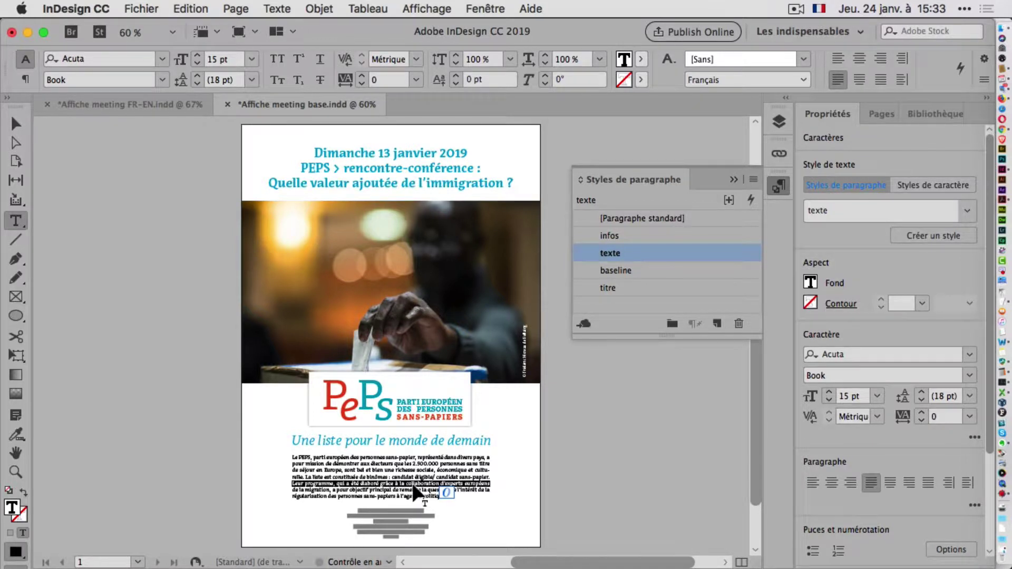
click(414, 485)
triple_click(414, 485)
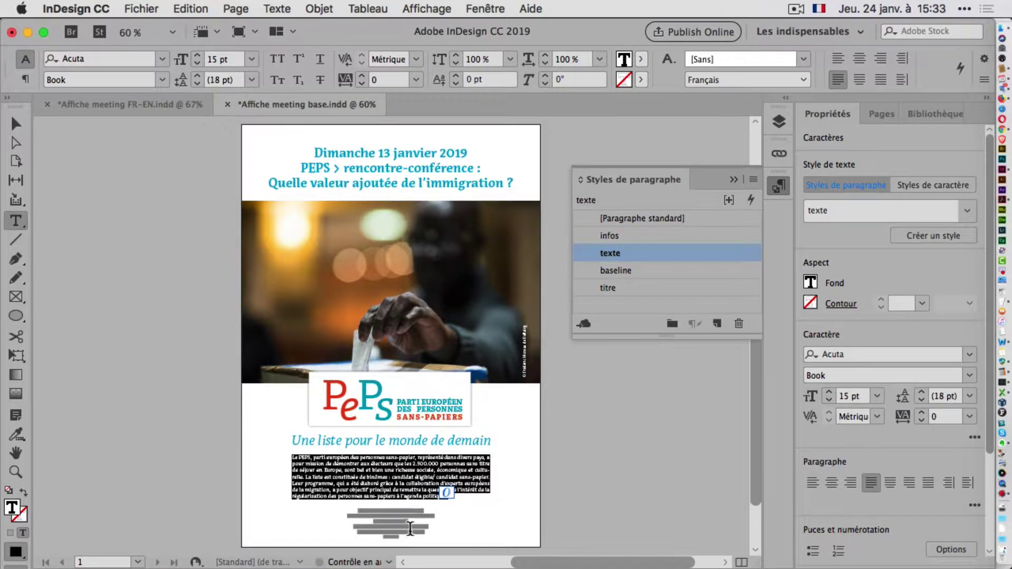
click(410, 528)
triple_click(410, 528)
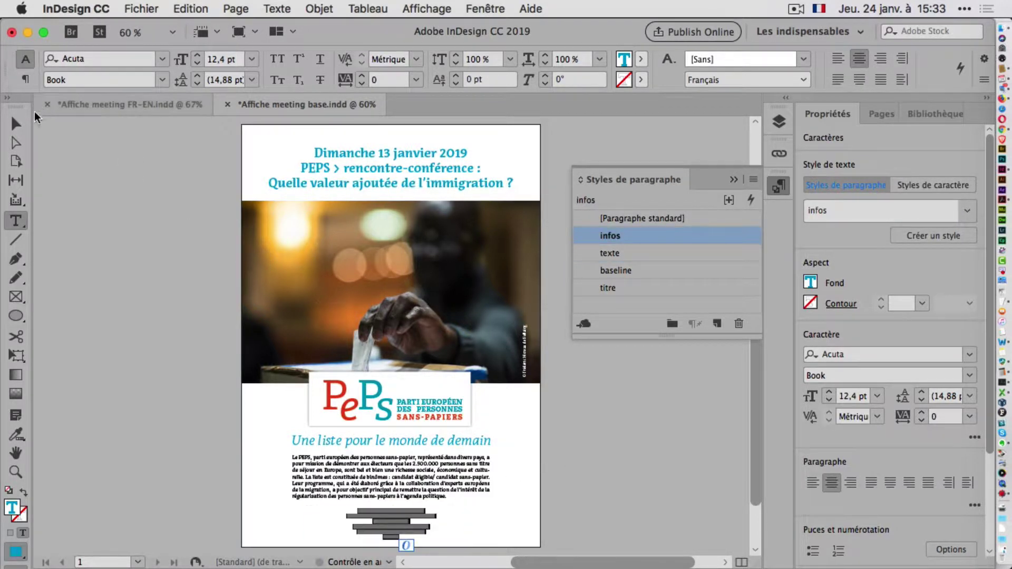
Gather the infos, texte, baseline and titre paragraph styles into a new style group named "FR"
click(12, 127)
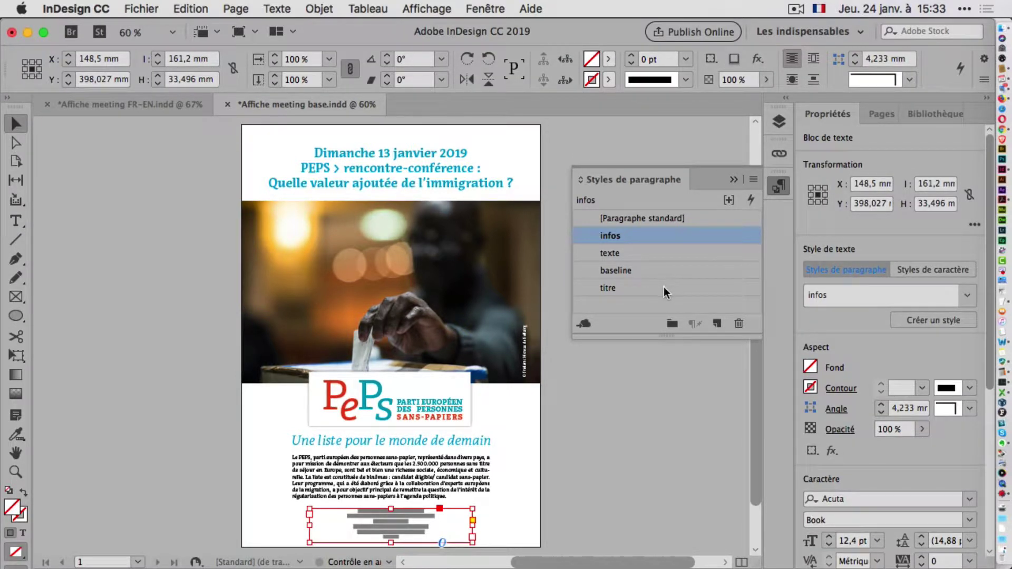
click(594, 403)
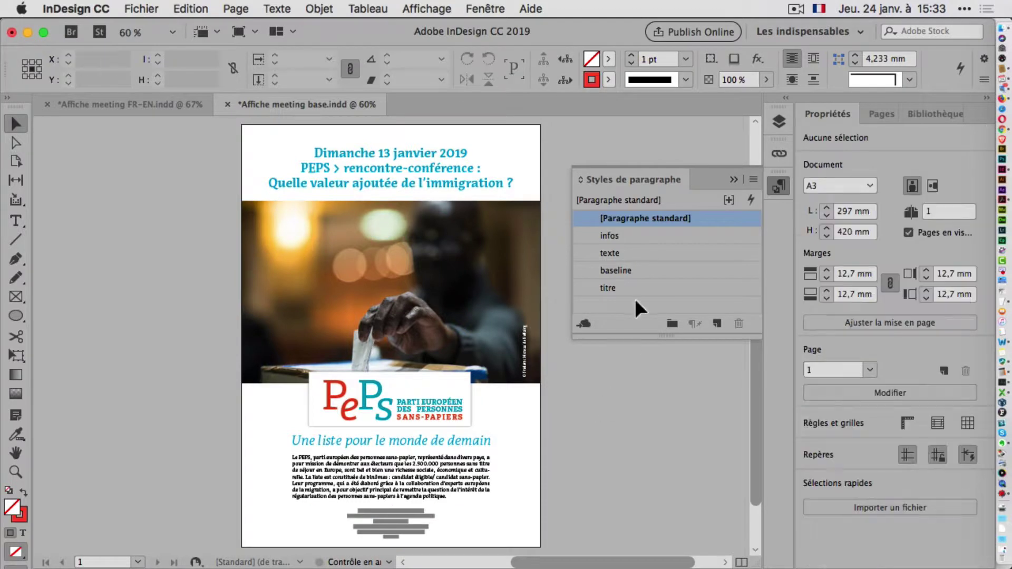
click(637, 235)
shift+click(628, 286)
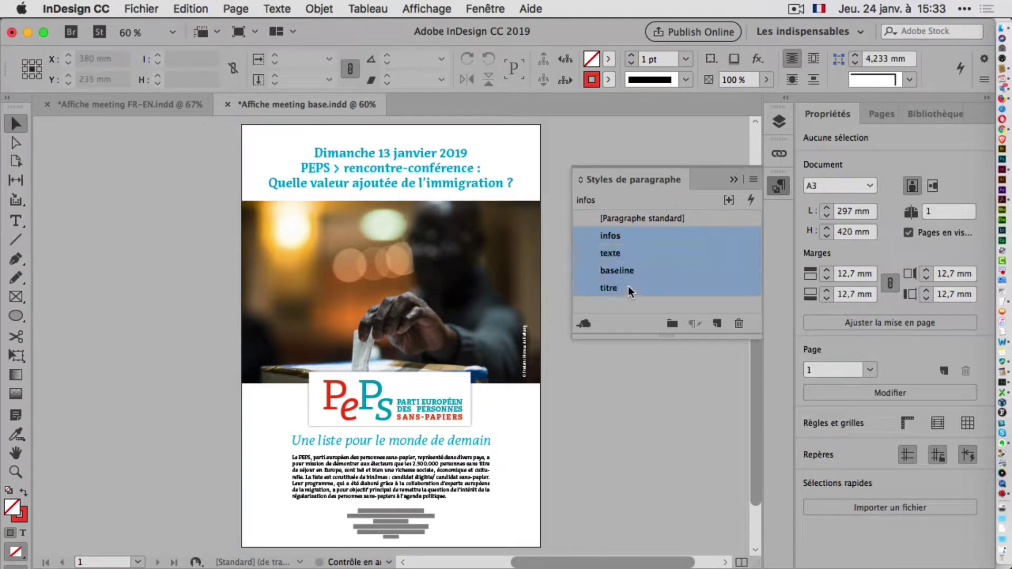
right_click(655, 282)
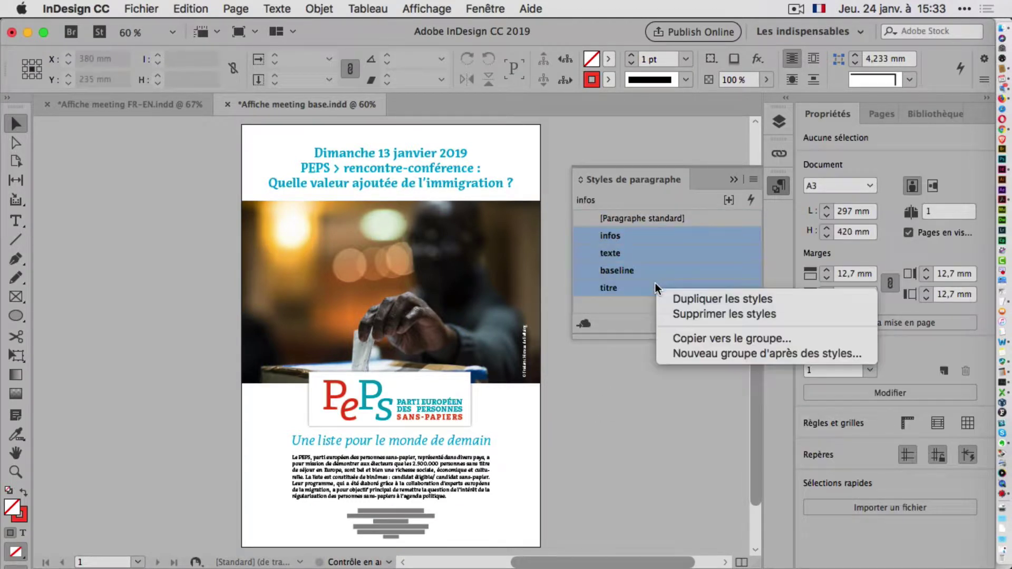
click(707, 352)
text(FR)
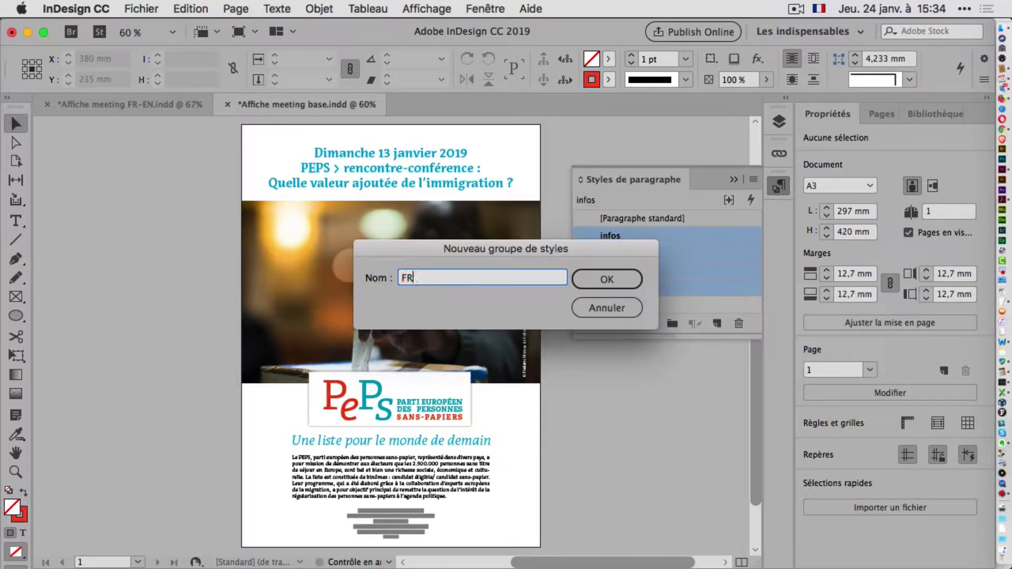
click(622, 277)
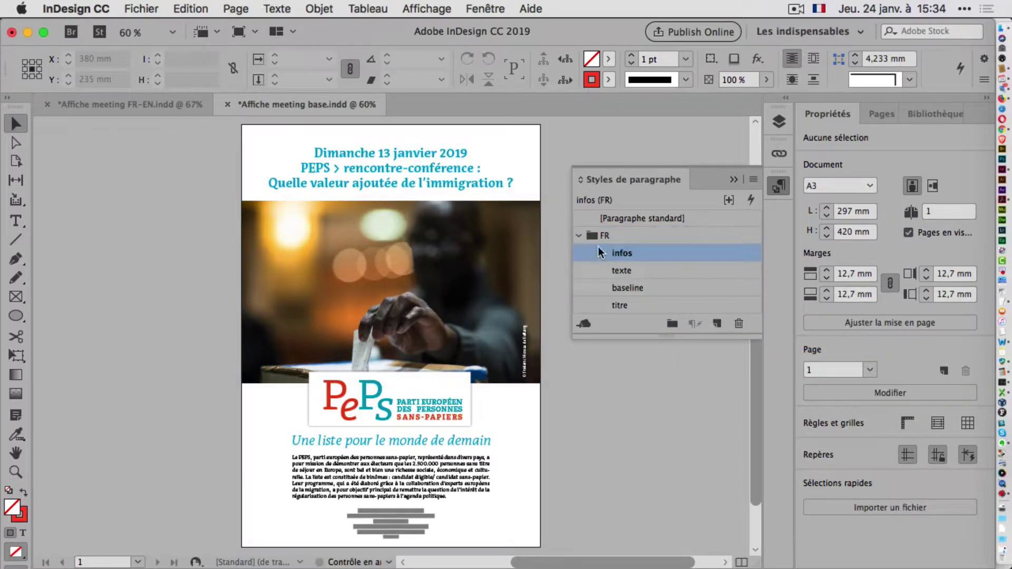
Duplicate the FR paragraph style group and rename the copy as "EN"
click(579, 235)
click(633, 235)
right_click(633, 236)
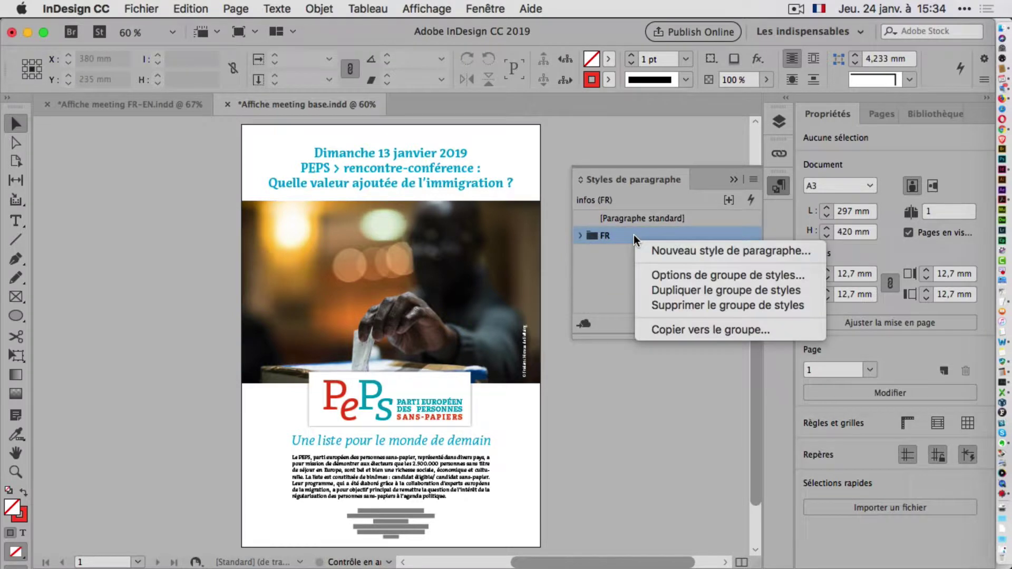
click(712, 289)
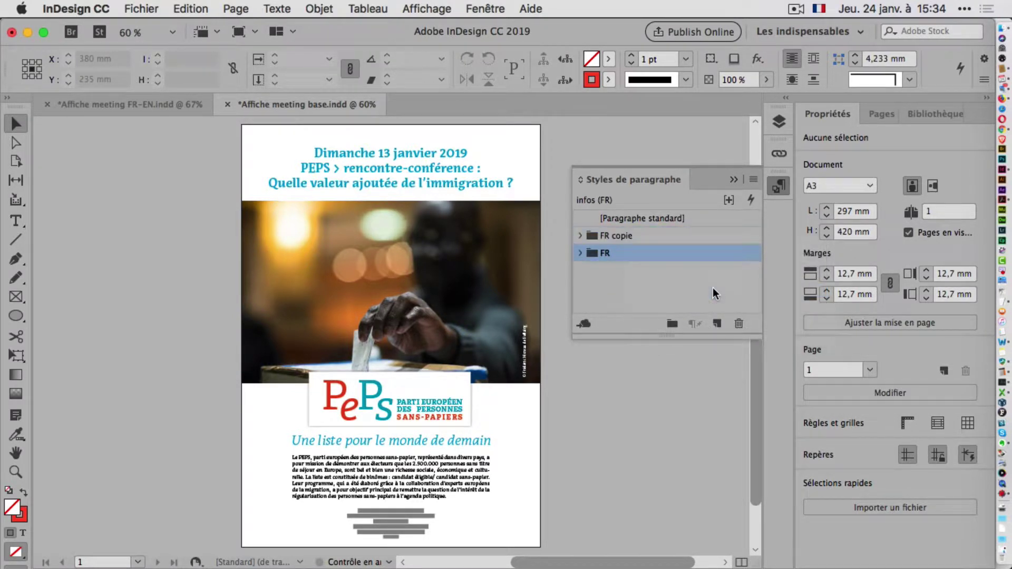
double_click(640, 235)
text(EN)
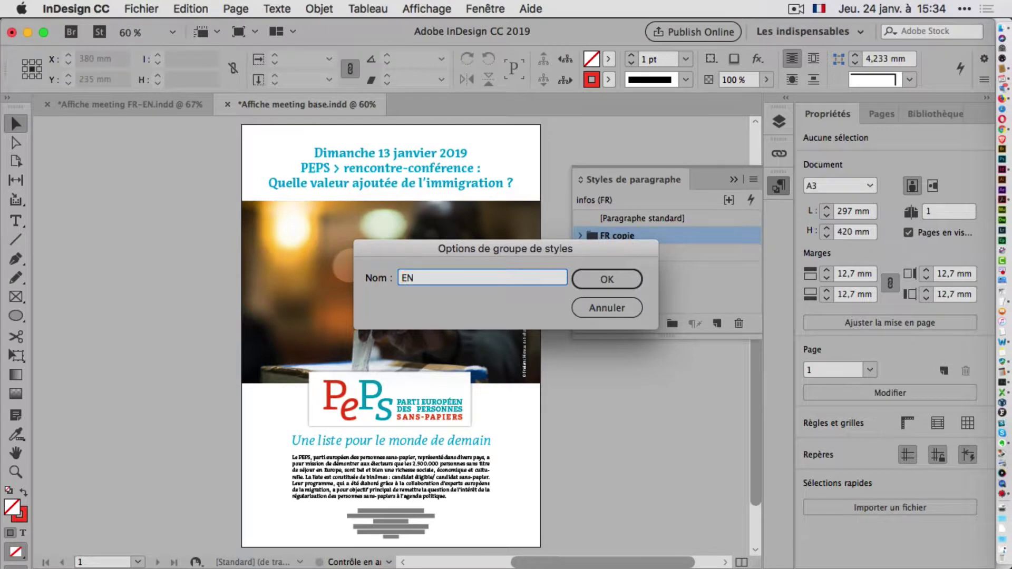
click(605, 278)
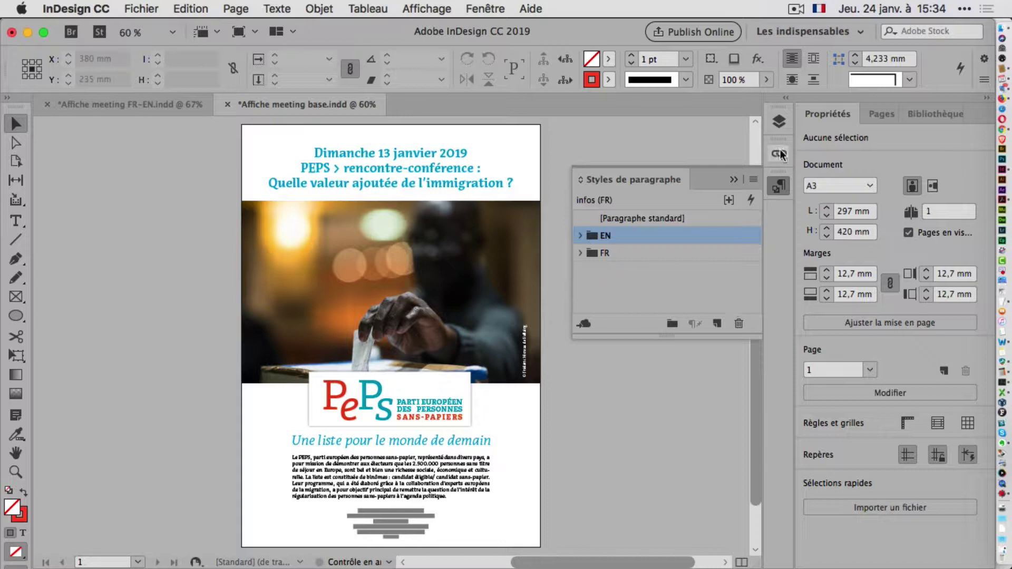
Rename the document's only layer as "images"
click(780, 122)
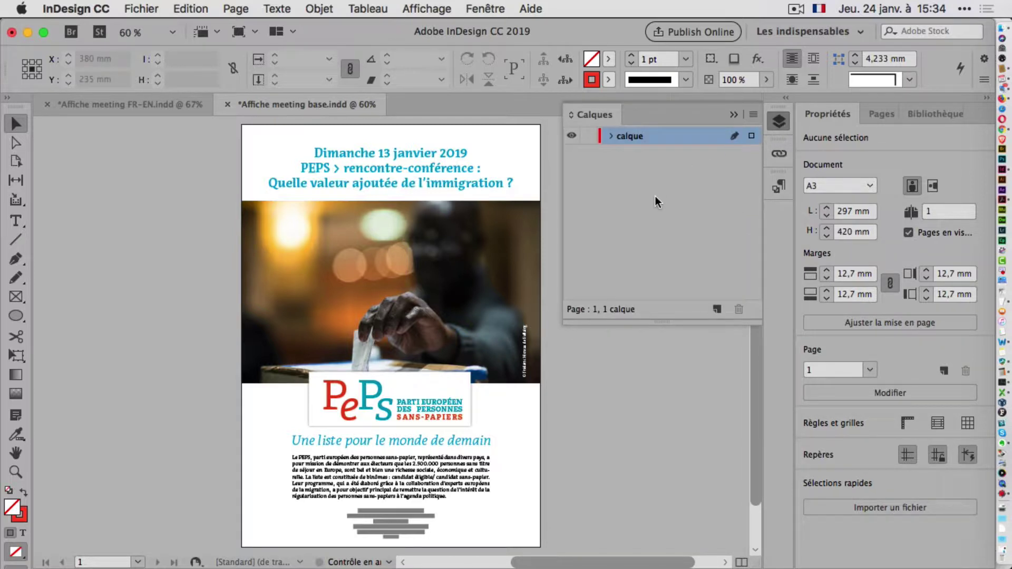
double_click(631, 138)
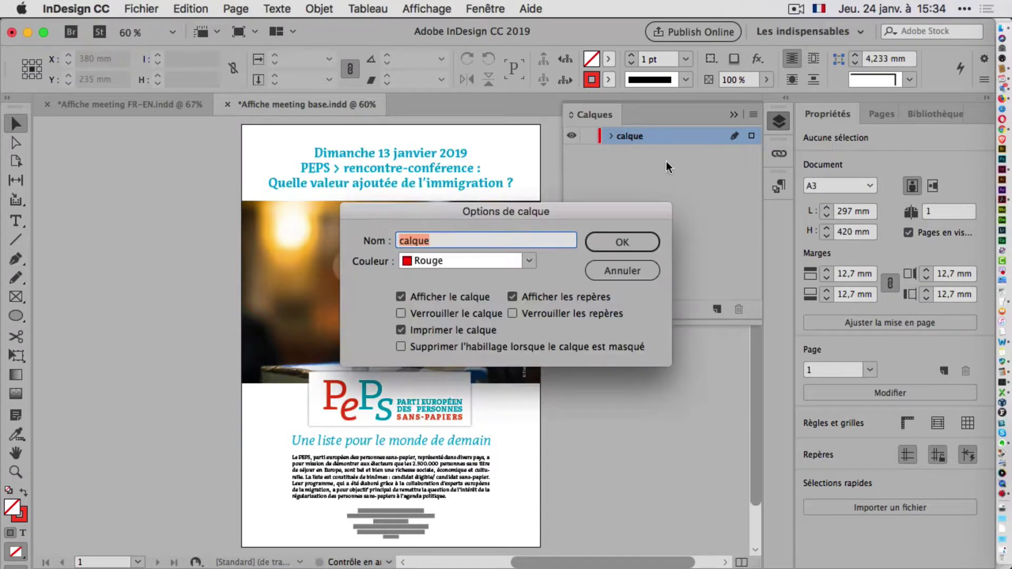
text(images)
click(632, 242)
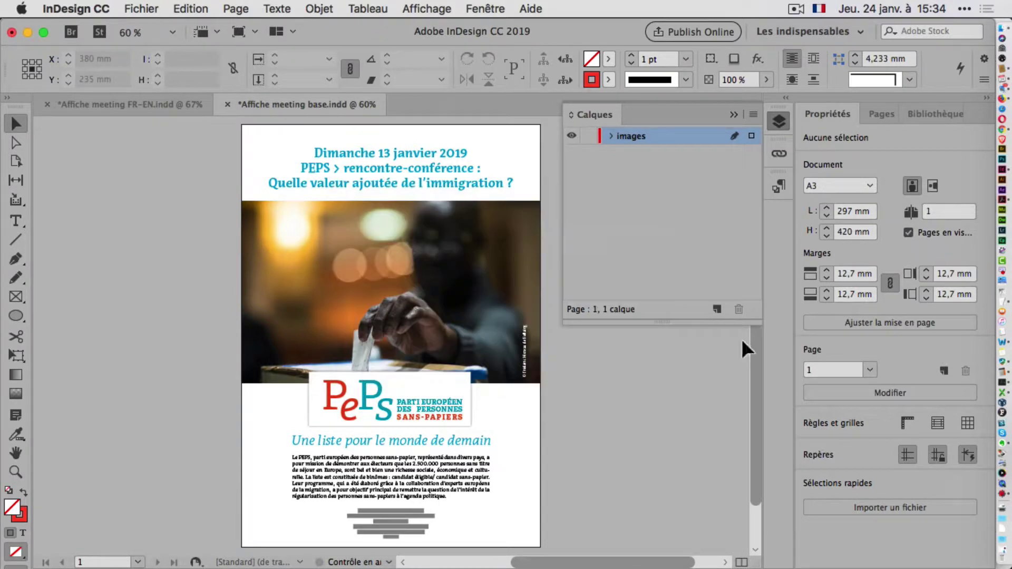
Create a new light-blue layer named "FR" above the images layer
alt+click(718, 310)
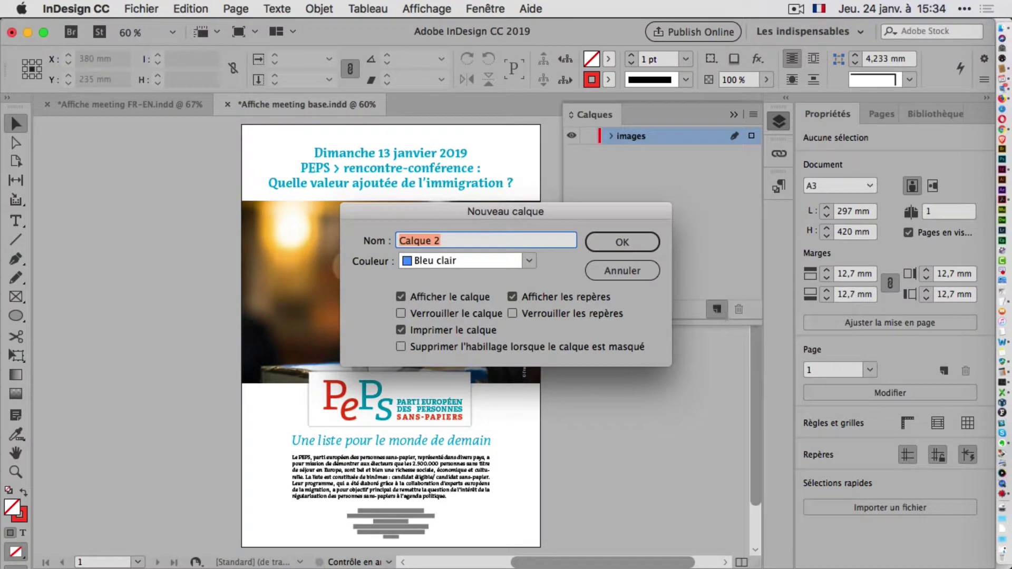
text(FR)
click(632, 240)
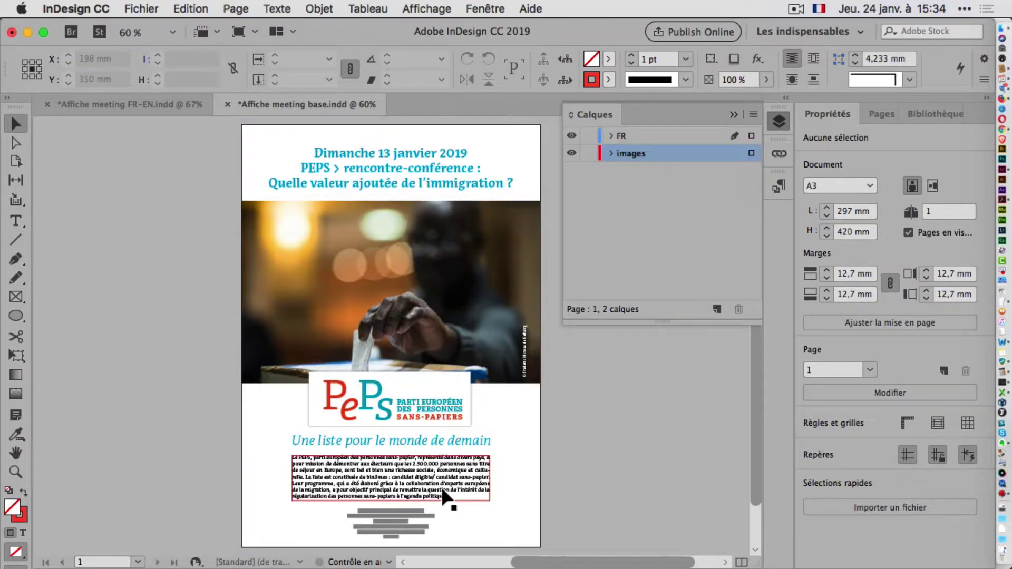
Move the heading, logo, slogan, body paragraph and contact block from the images layer to the FR layer
click(477, 331)
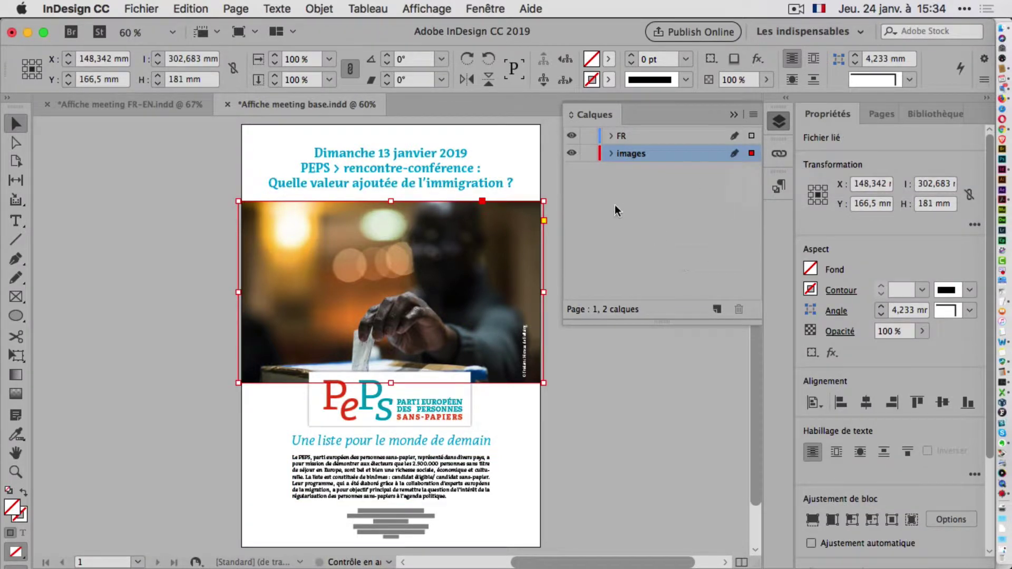
key(super+a)
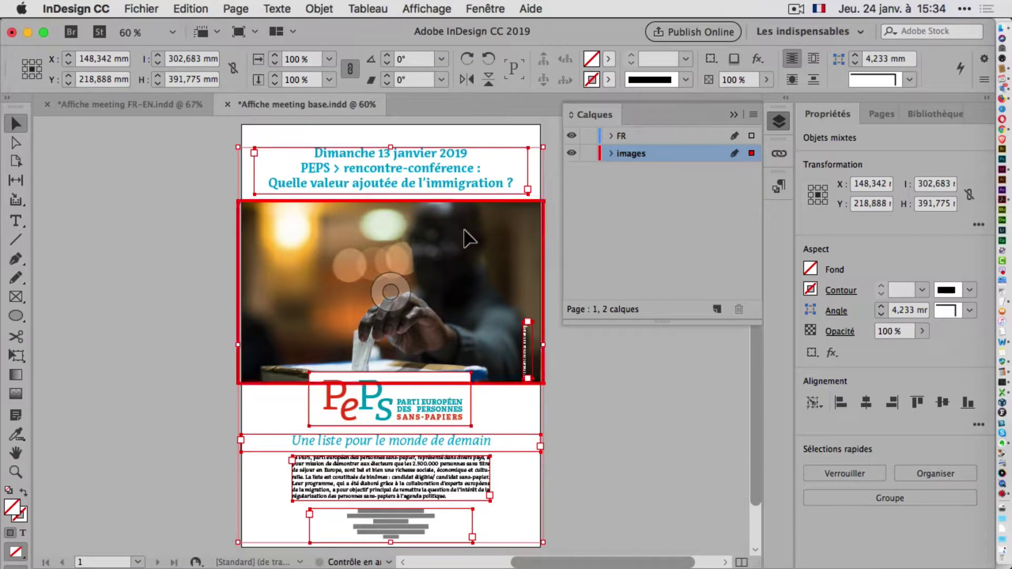
click(609, 376)
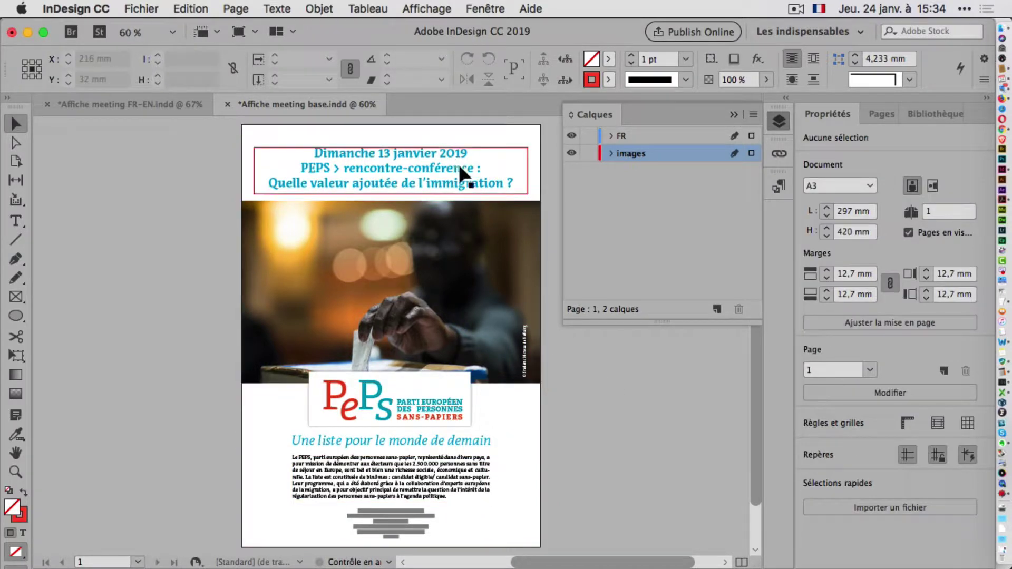
click(417, 383)
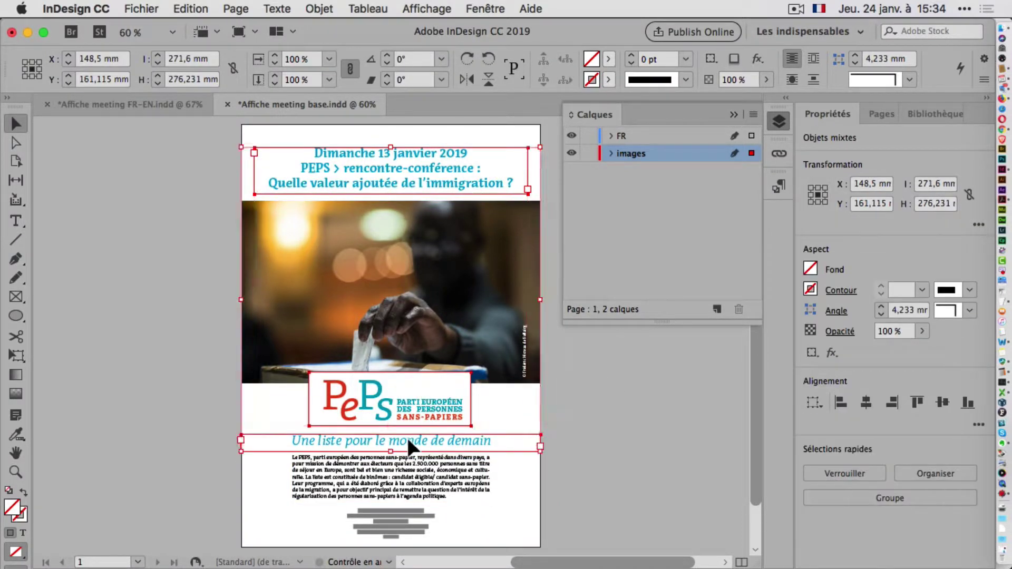
shift+click(412, 489)
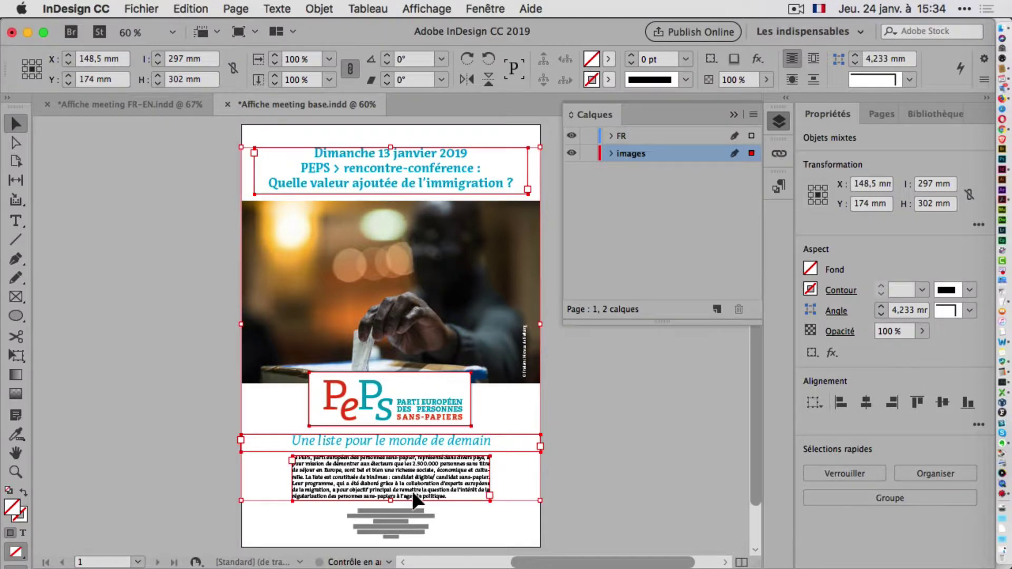
shift+click(403, 517)
drag(752, 154, 752, 136)
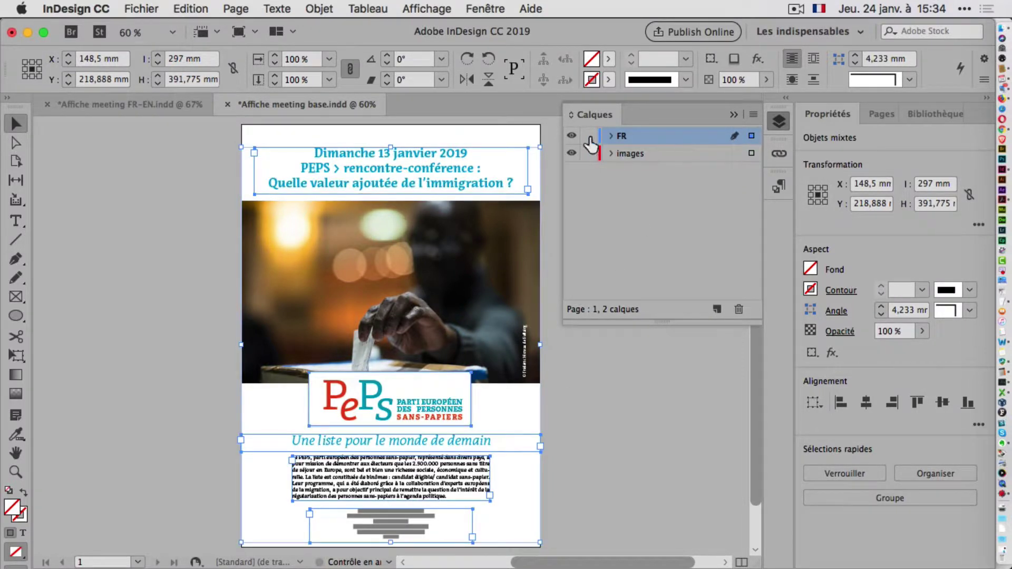
click(572, 154)
click(572, 154)
Duplicate the FR layer with its contents and hide the original FR layer
click(630, 170)
click(661, 137)
right_click(657, 138)
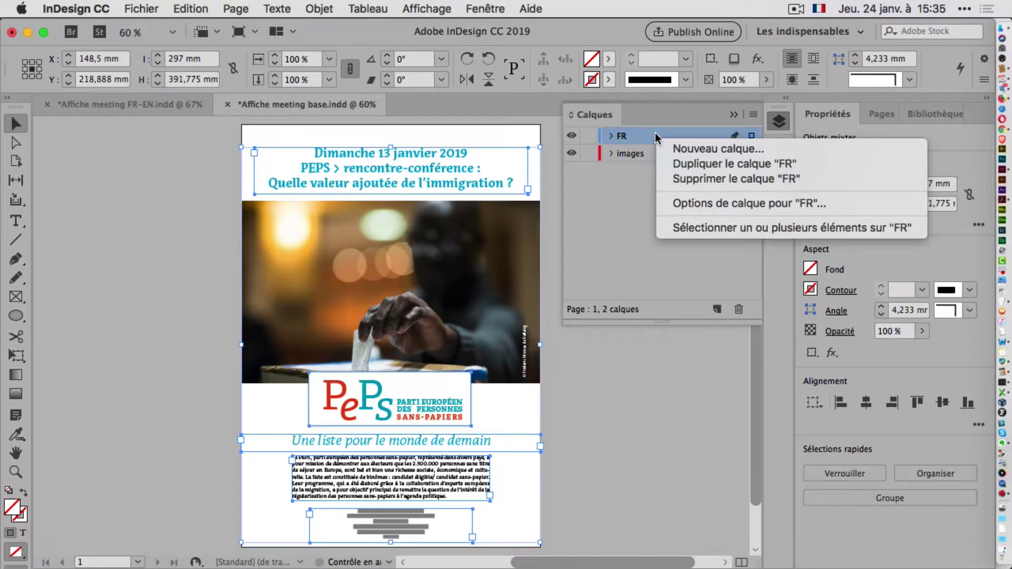
click(691, 166)
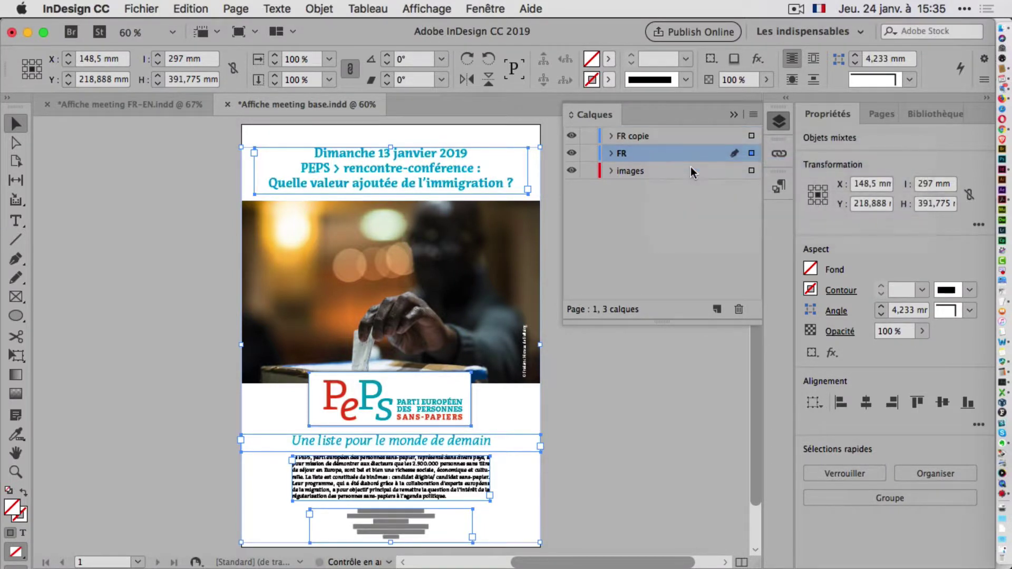
click(572, 153)
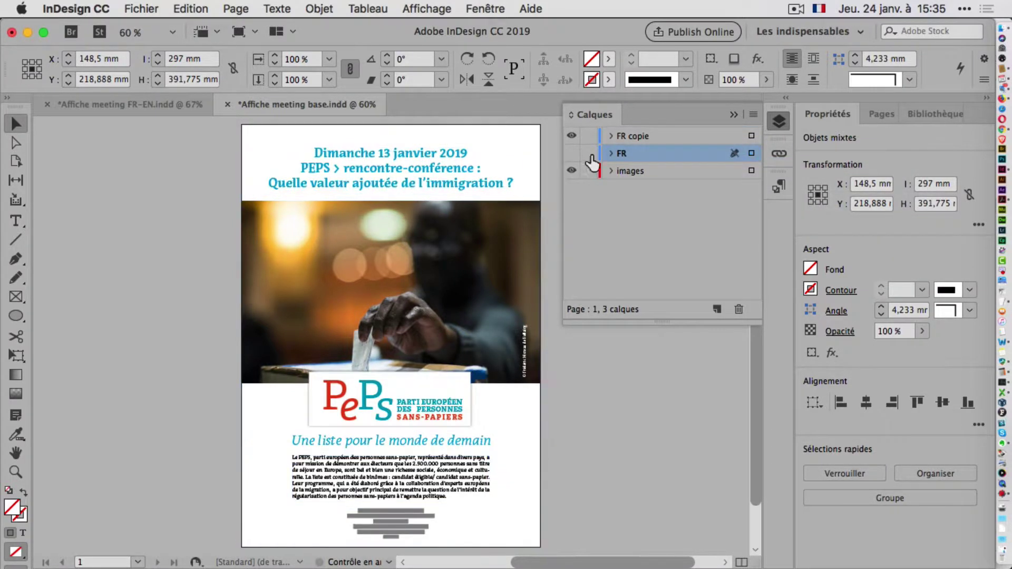
Rename the duplicated language layer as "EN"
click(633, 137)
double_click(632, 139)
text(EN)
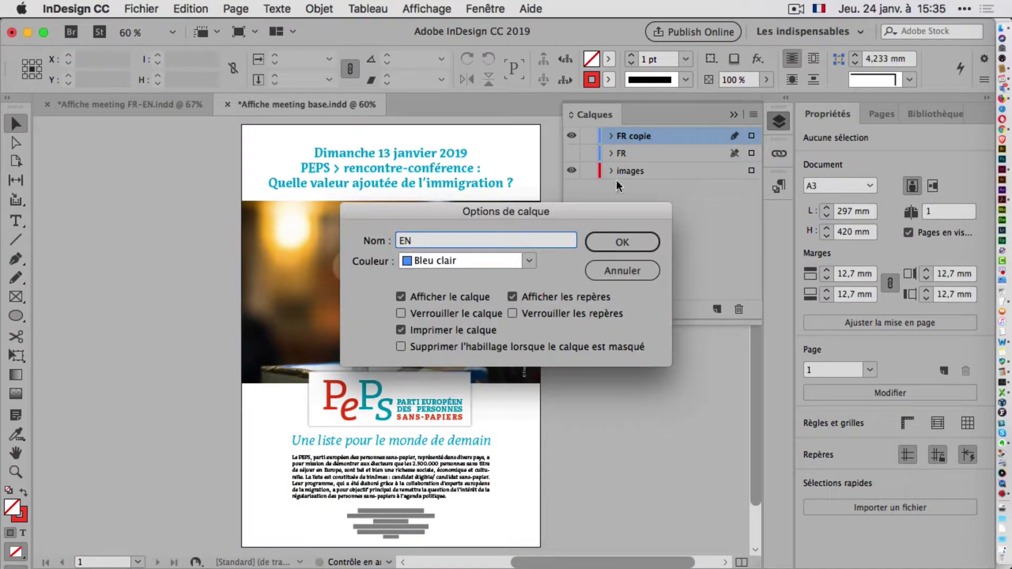
click(613, 238)
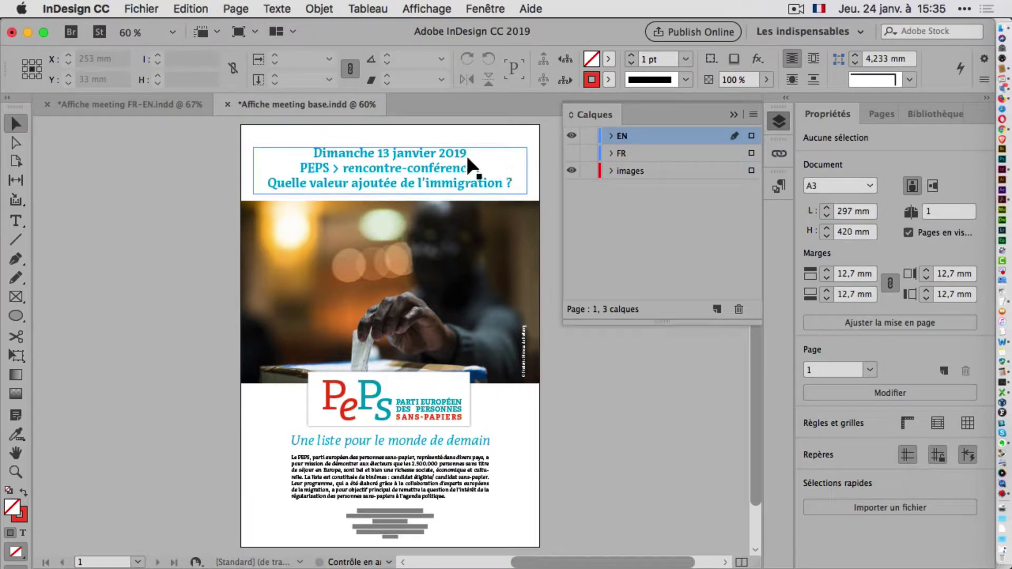
Apply the titre paragraph style from the EN group to all three heading lines on the EN layer
click(432, 163)
double_click(431, 159)
key(super+a)
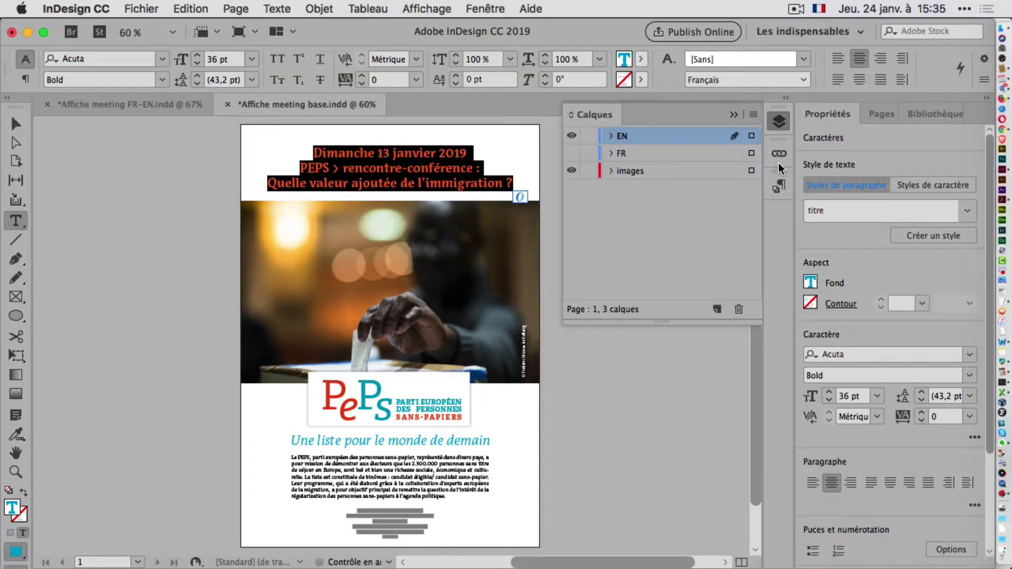
click(778, 186)
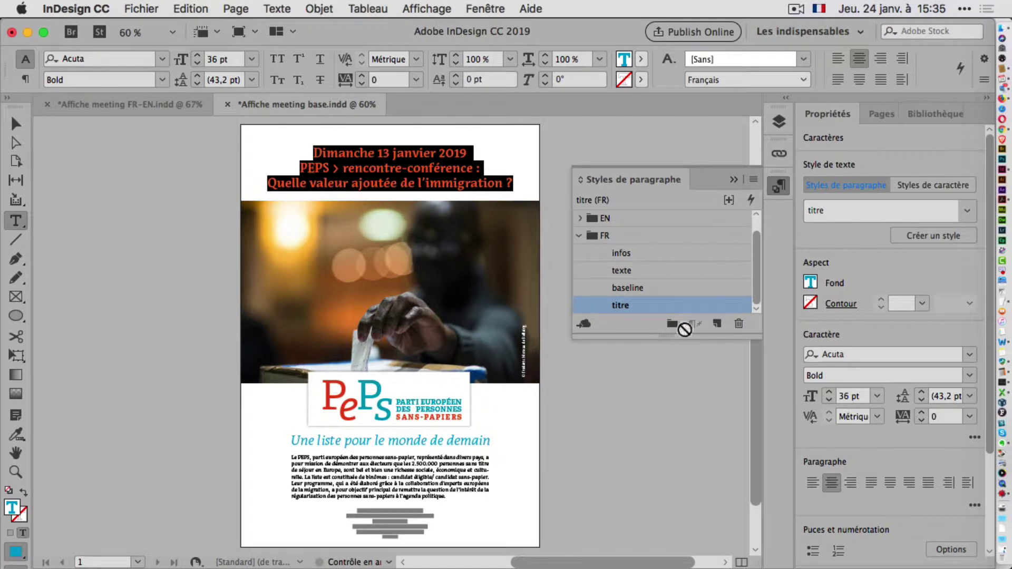
drag(666, 337, 665, 447)
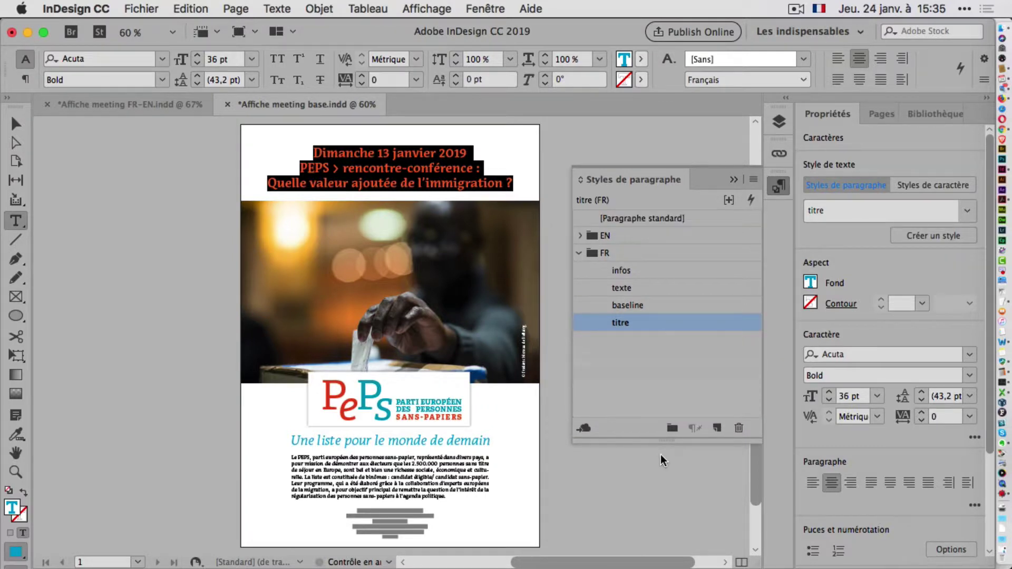
click(580, 235)
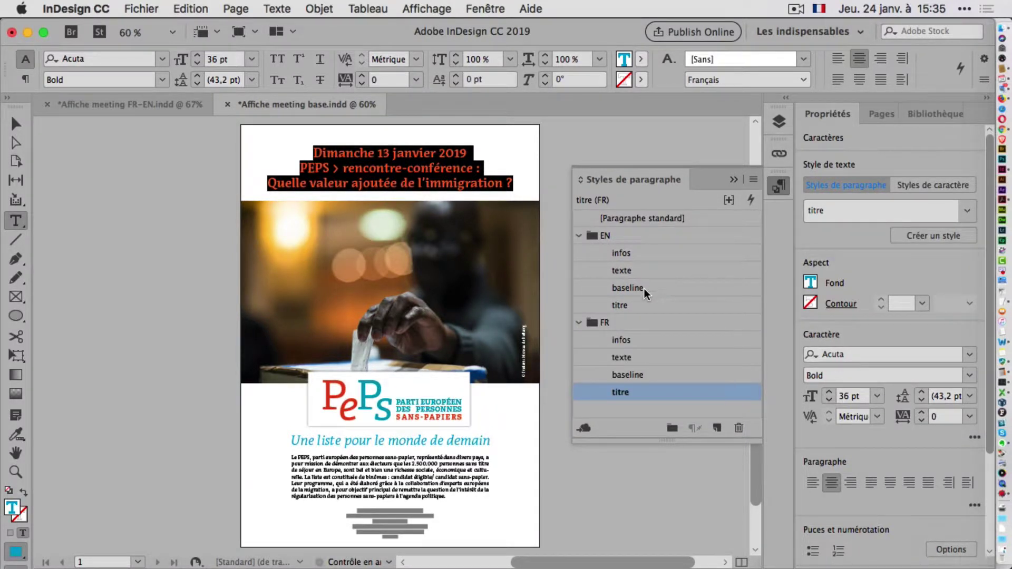
click(622, 305)
Apply the EN group's baseline style to the slogan and its texte style to the black body paragraph
click(432, 447)
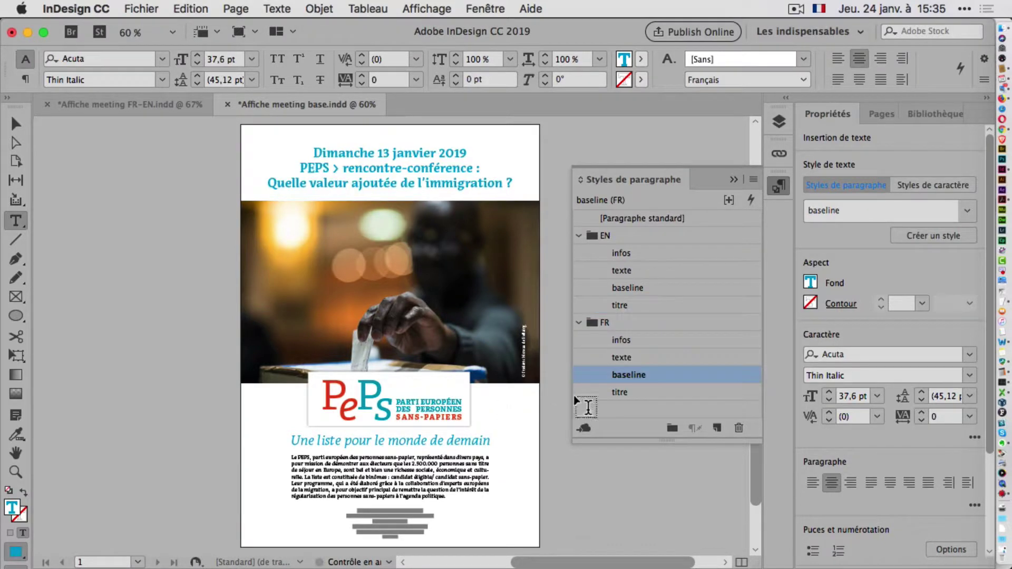
click(643, 286)
click(430, 474)
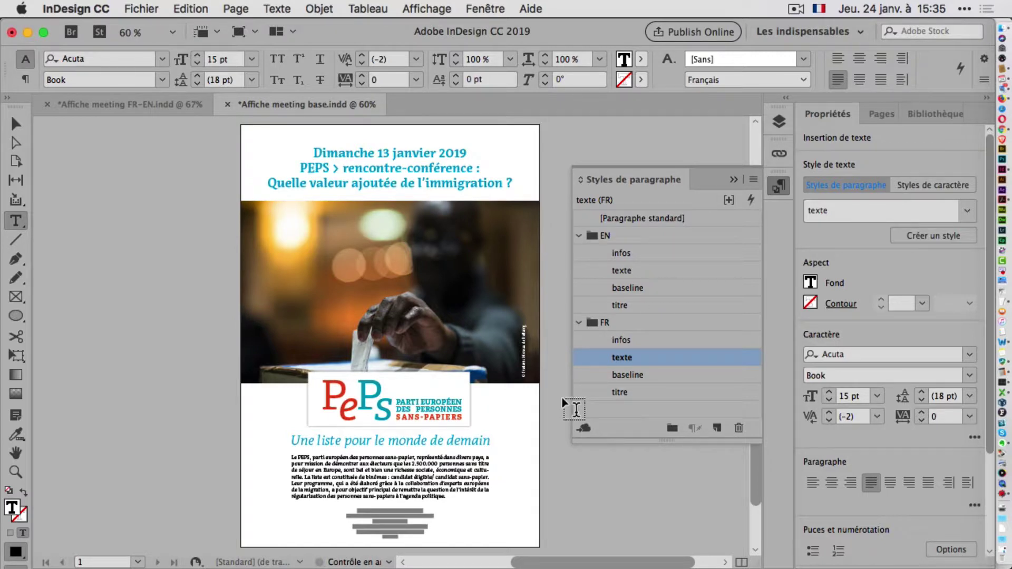
click(639, 269)
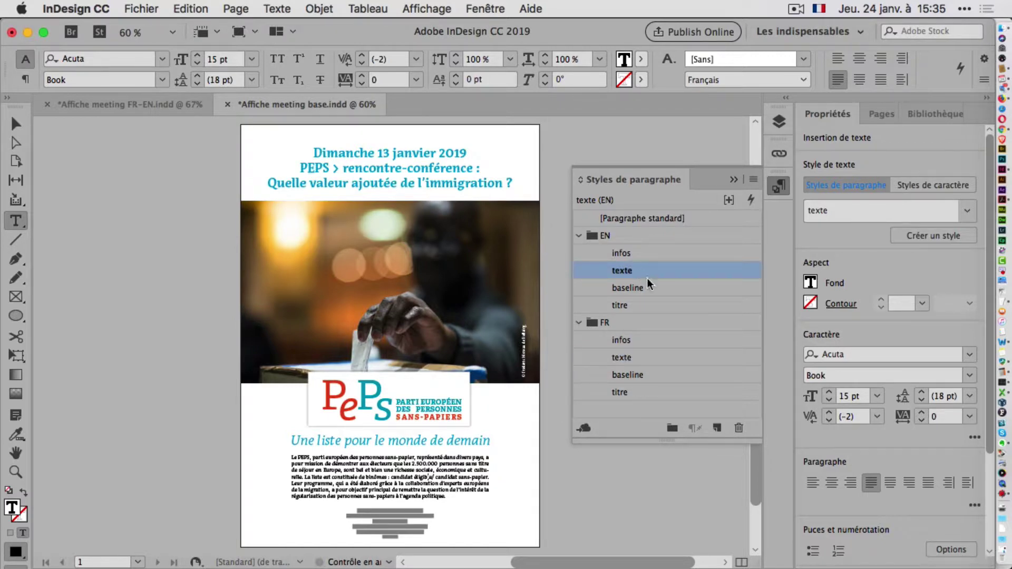
Apply the EN group's infos paragraph style to the whole contact block at the bottom of the poster
click(407, 524)
key(super+a)
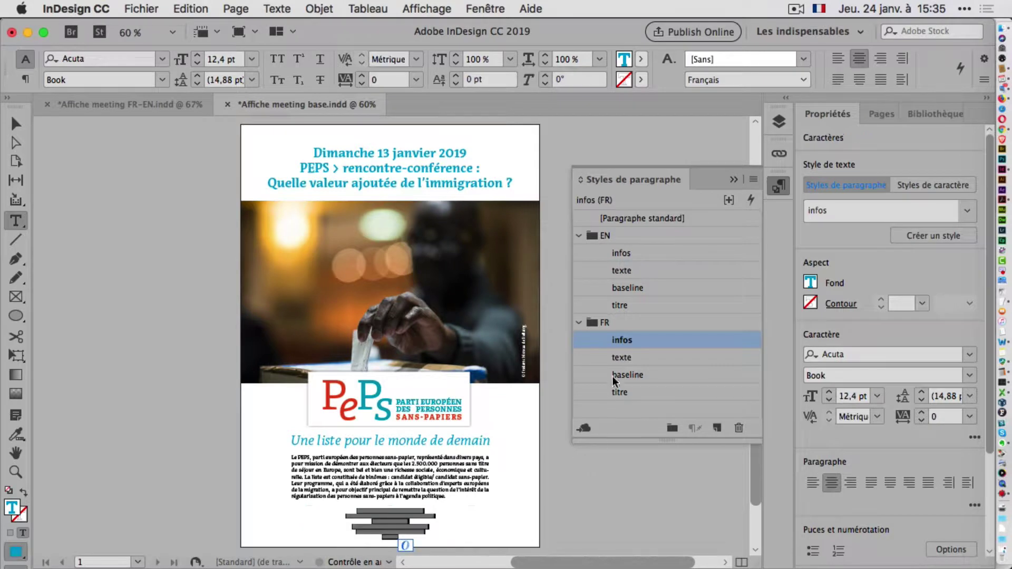
click(631, 255)
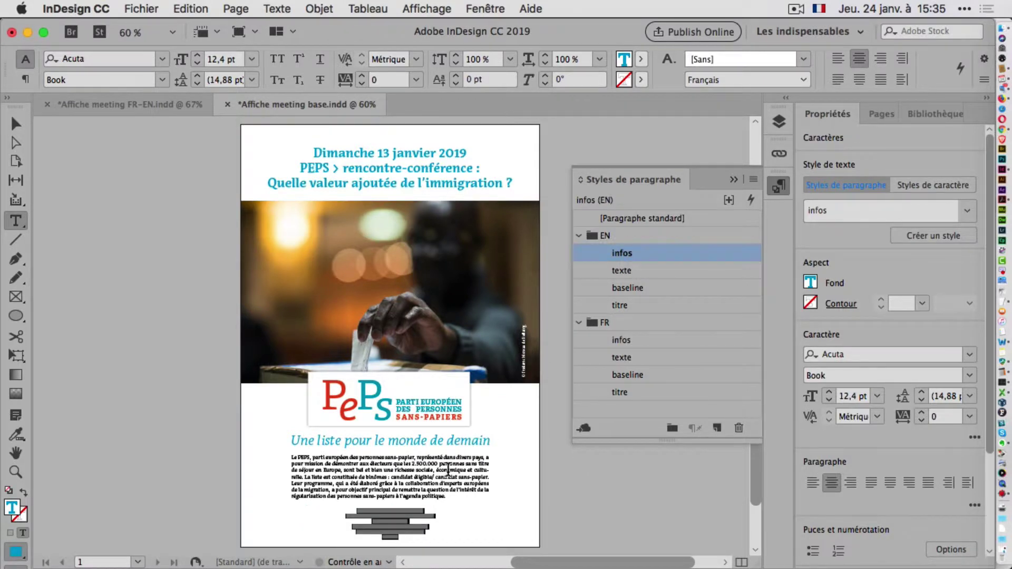
Deselect everything on the poster, look over the linked files, and show the document's layers
click(447, 477)
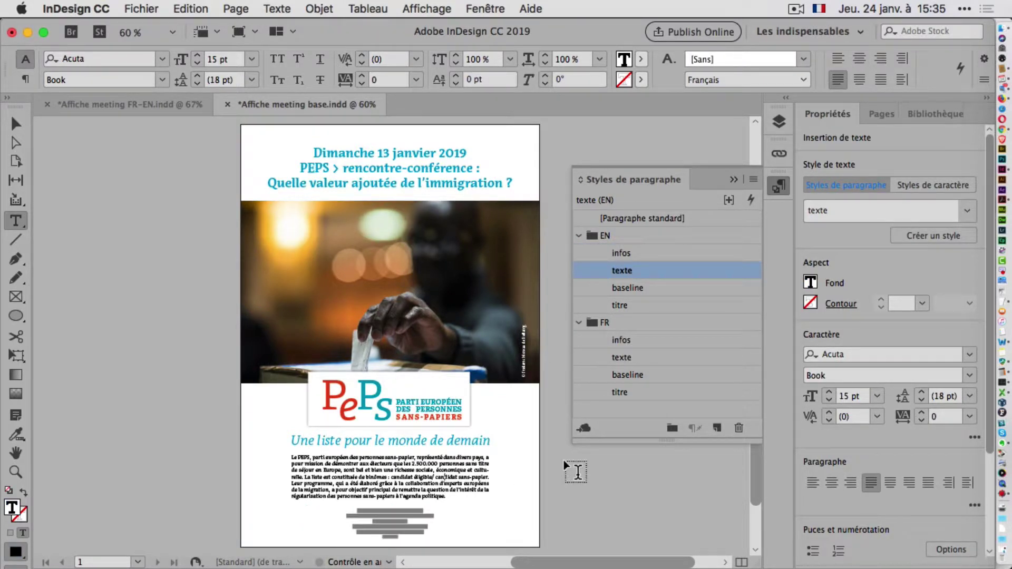
click(19, 125)
click(585, 513)
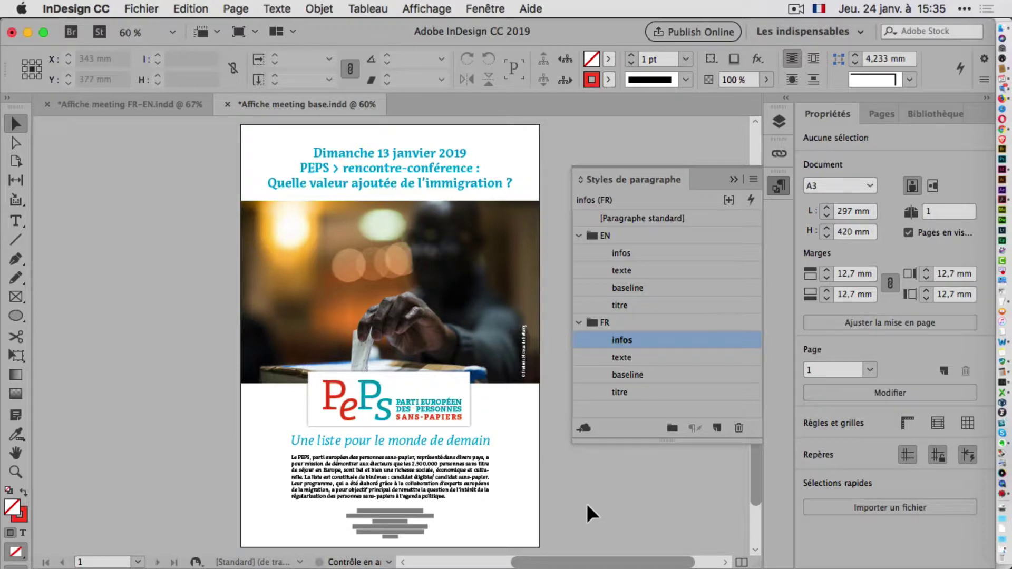
click(778, 154)
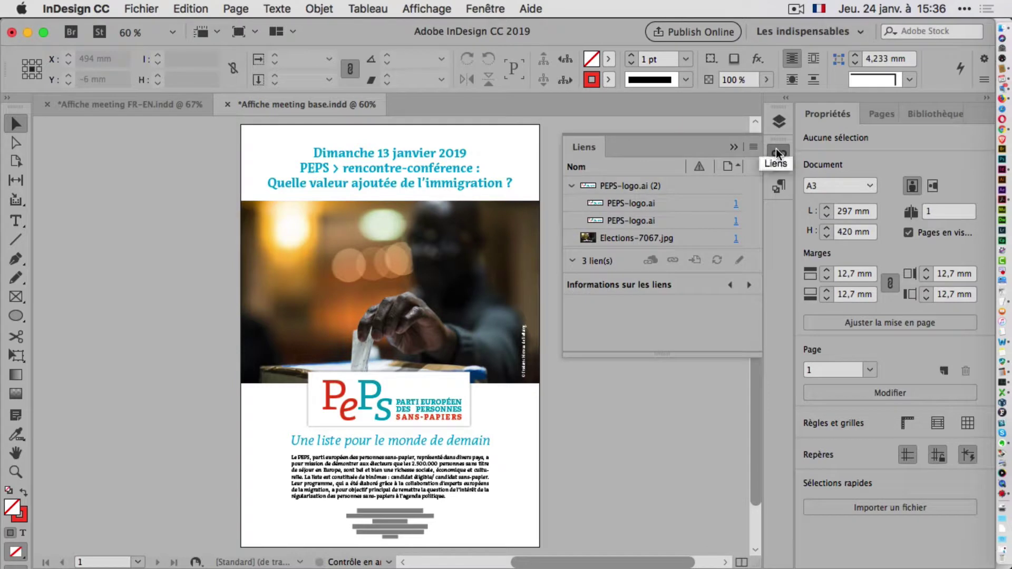
click(779, 154)
click(778, 121)
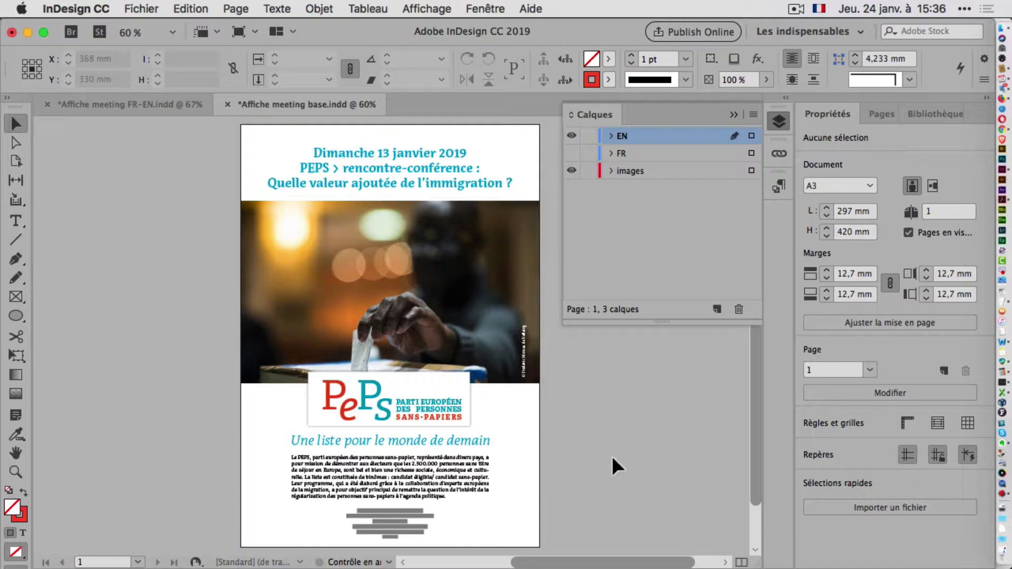
Open Find/Replace and check the language set in the replacement format's advanced character formats
key(super+f)
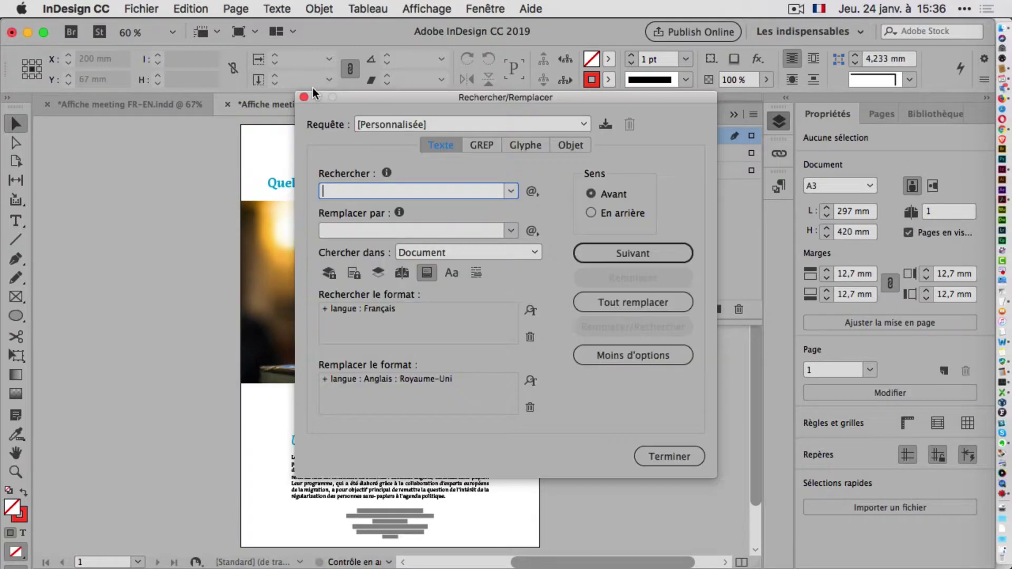
drag(411, 98, 388, 140)
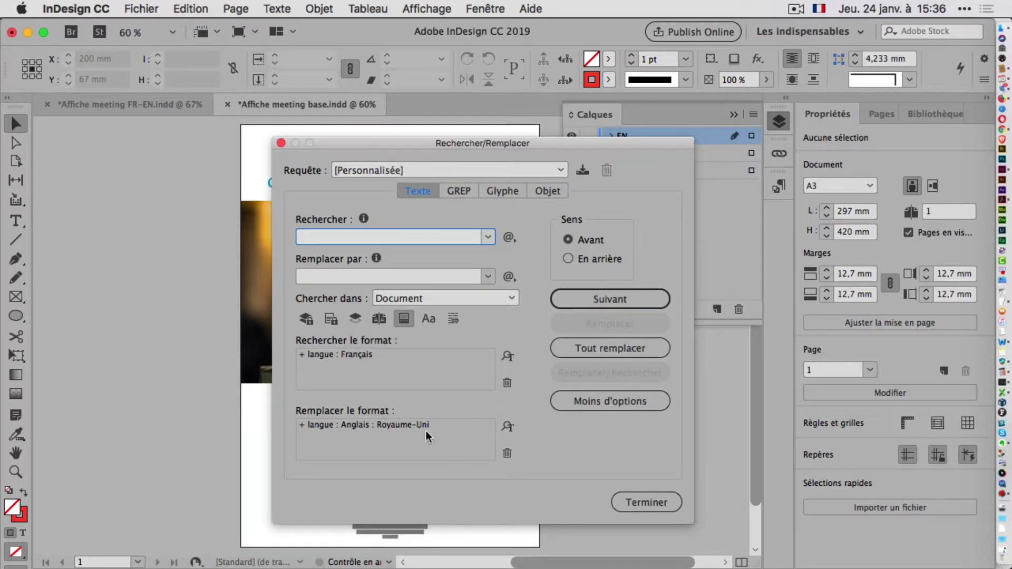
click(508, 427)
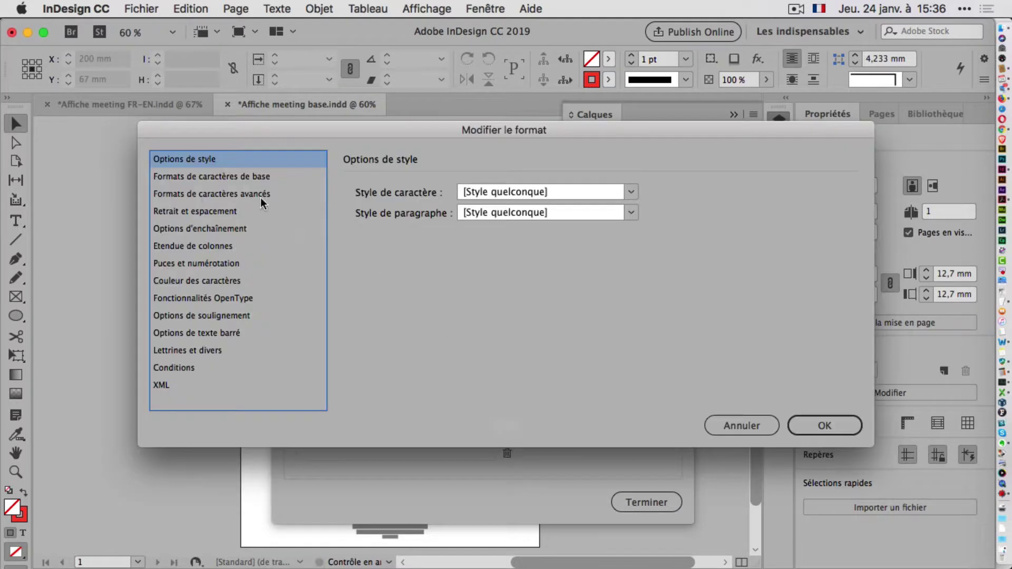
click(215, 195)
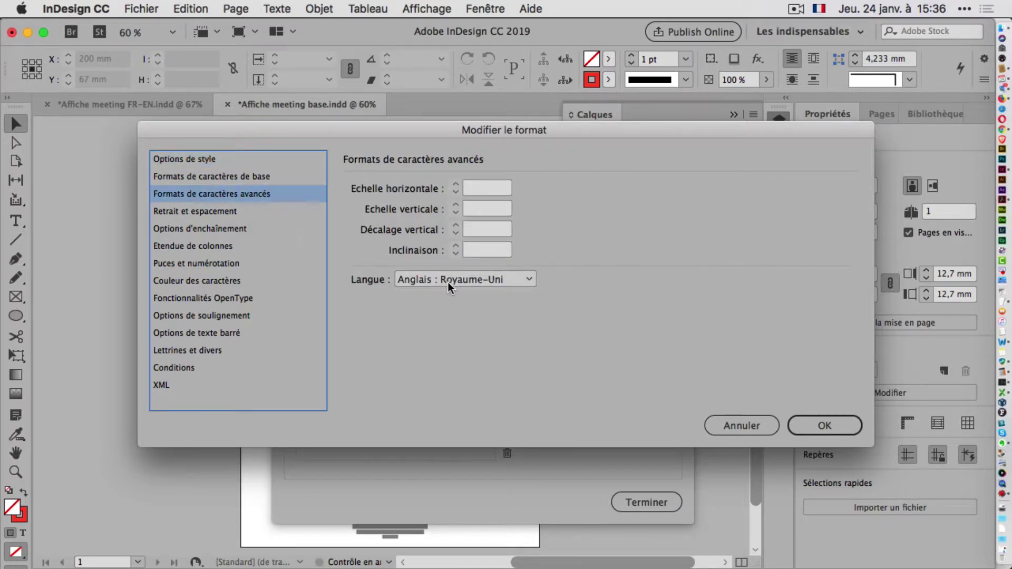
click(745, 425)
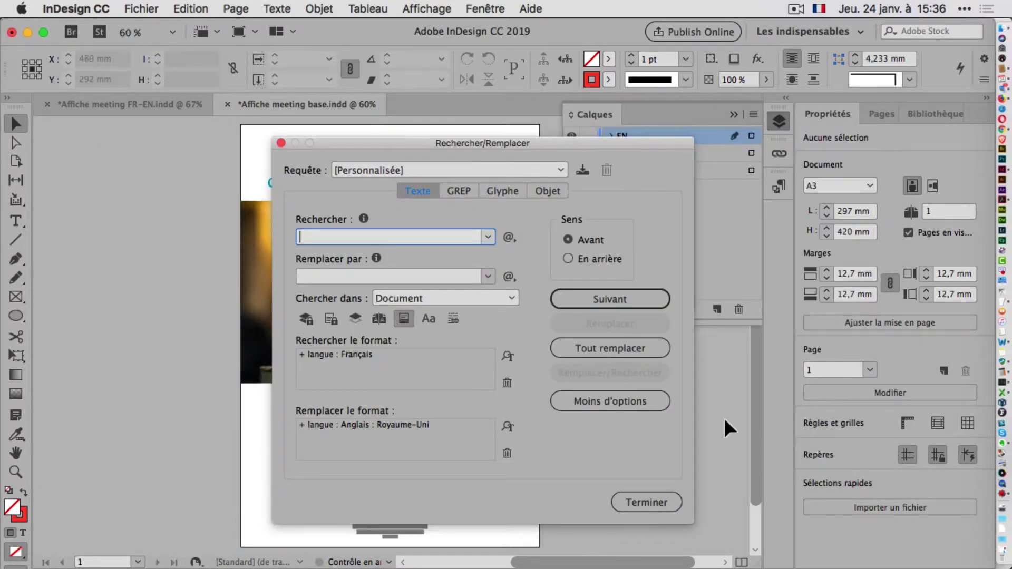
Replace all text formatted as Français with the language Anglais : Royaume-Uni, searching the document
click(616, 353)
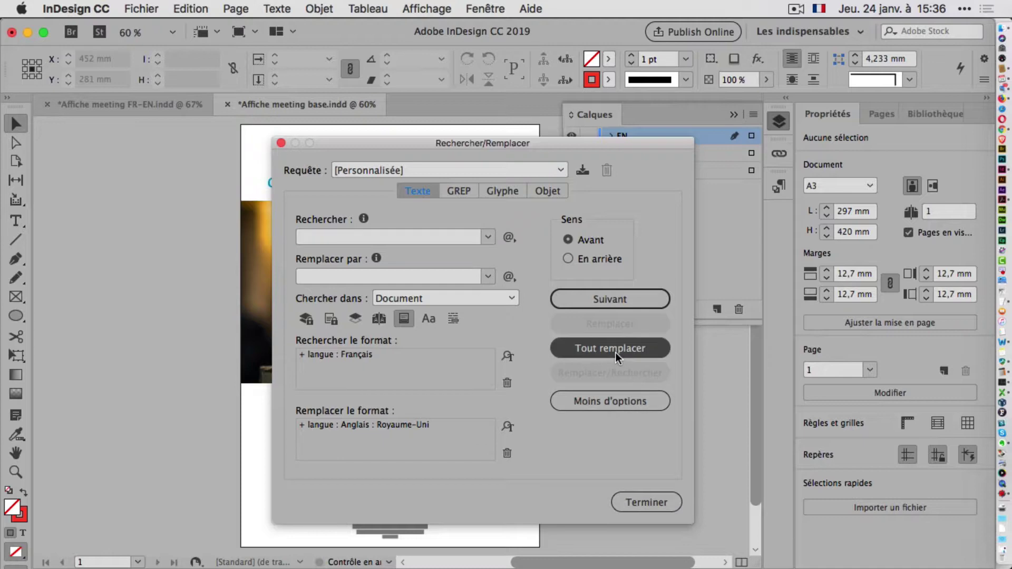
click(612, 324)
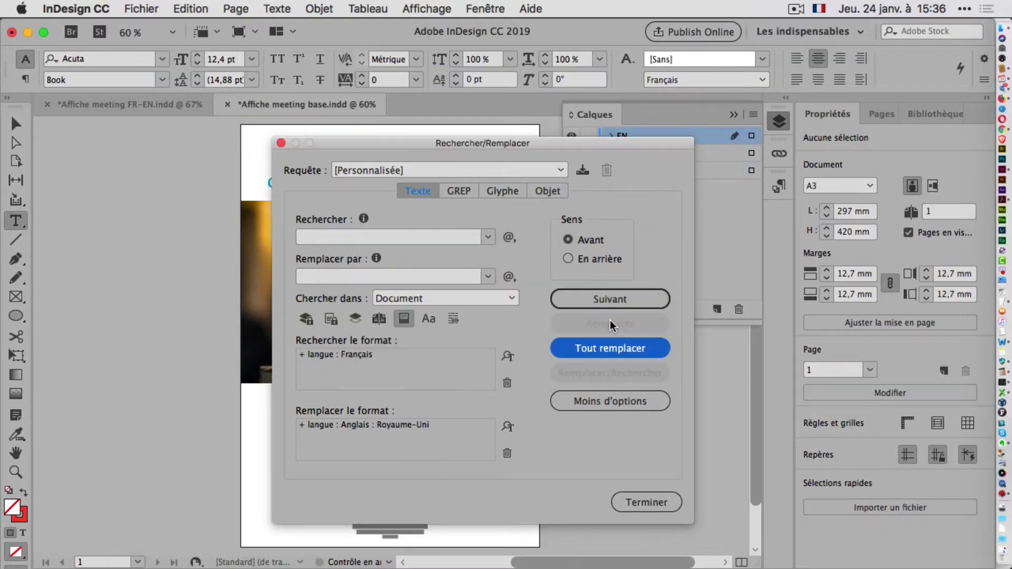
click(633, 501)
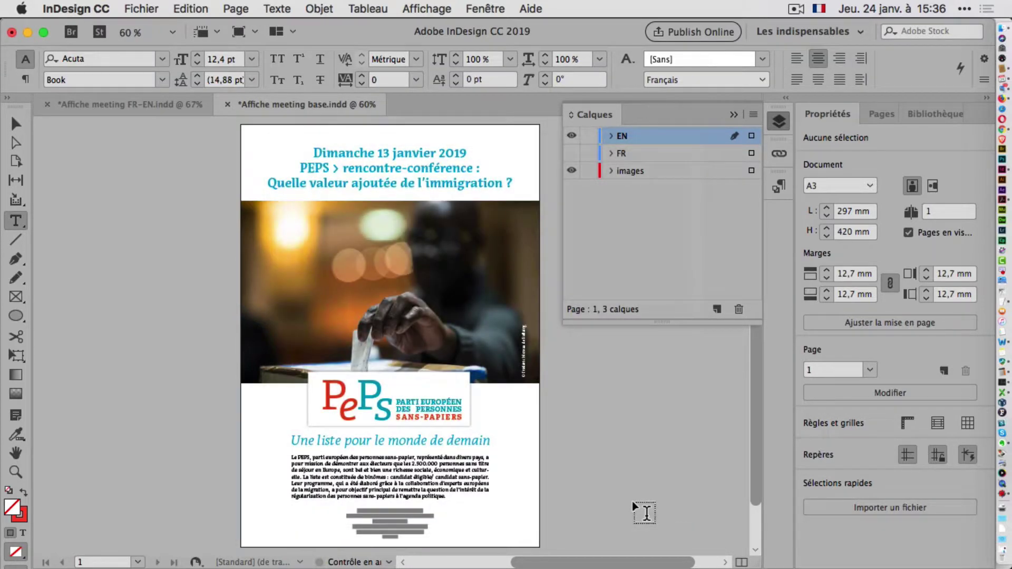
Check the language assigned to the heading, slogan, body paragraph and contact block on the EN layer
click(458, 173)
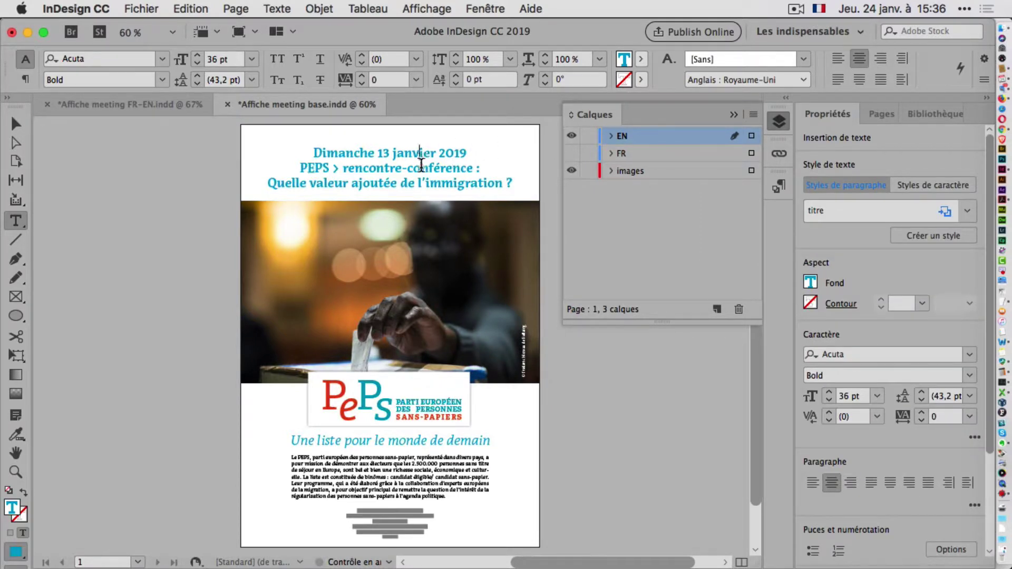
shift+click(416, 186)
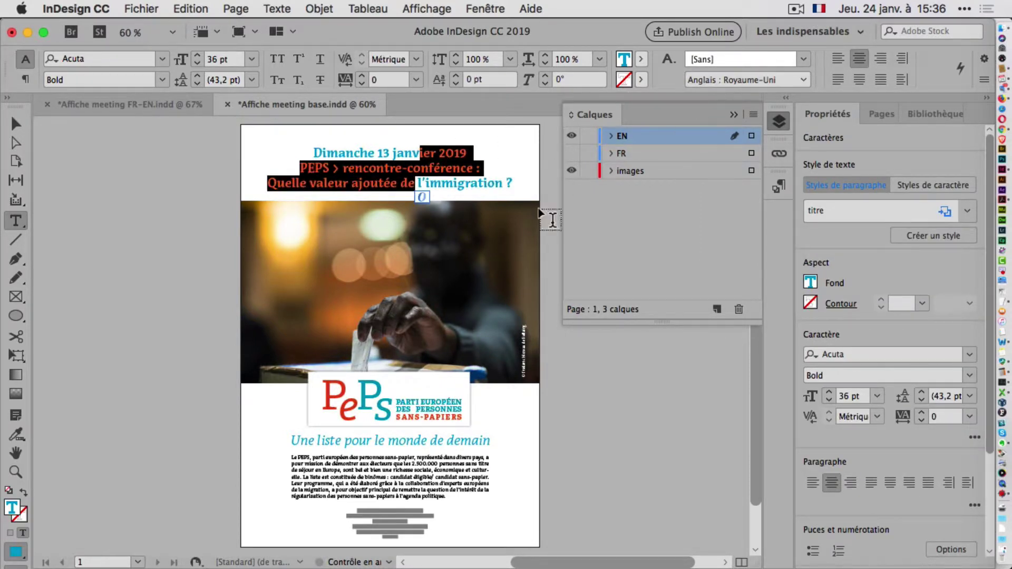
click(416, 438)
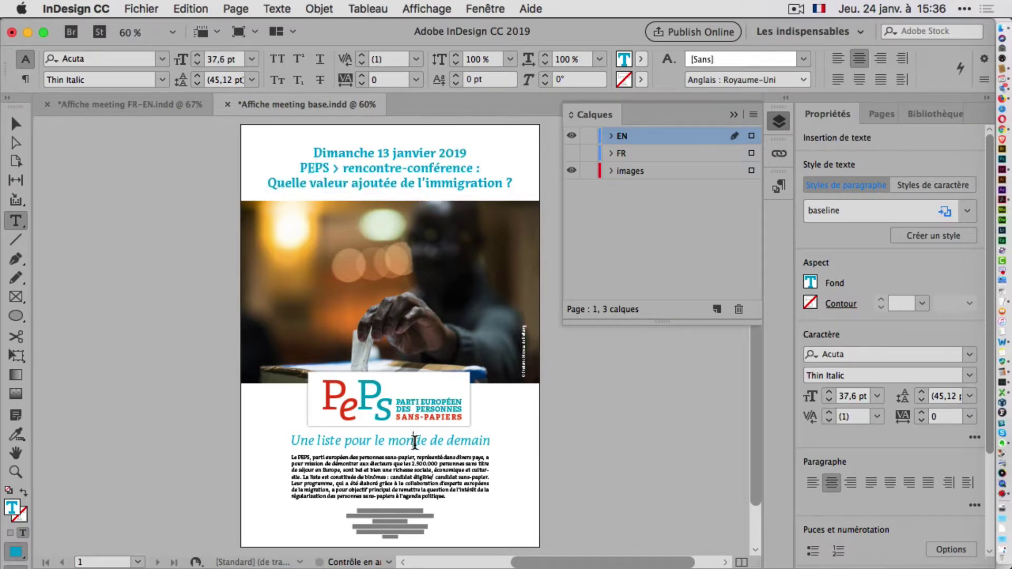
click(413, 470)
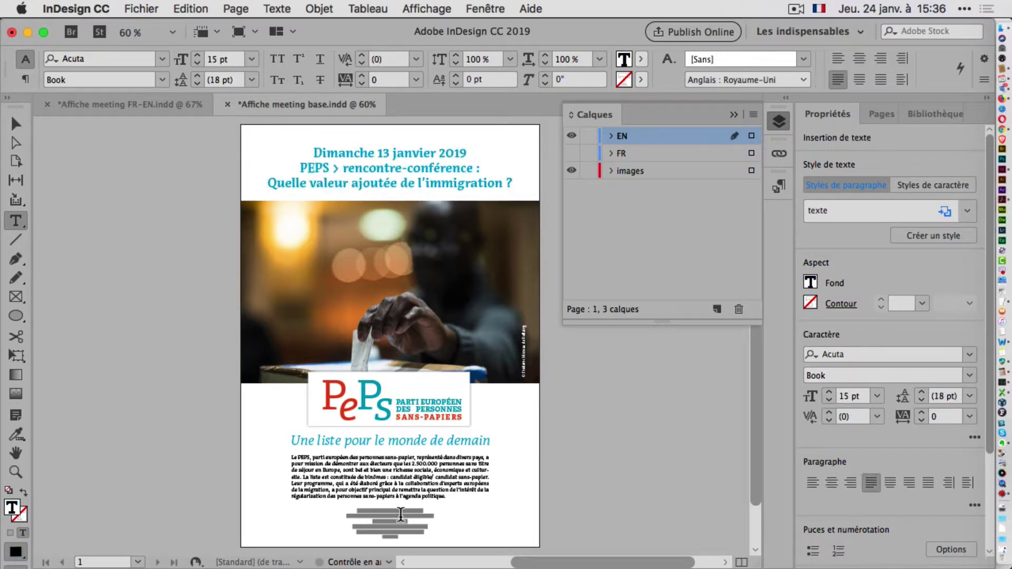
drag(401, 514, 408, 540)
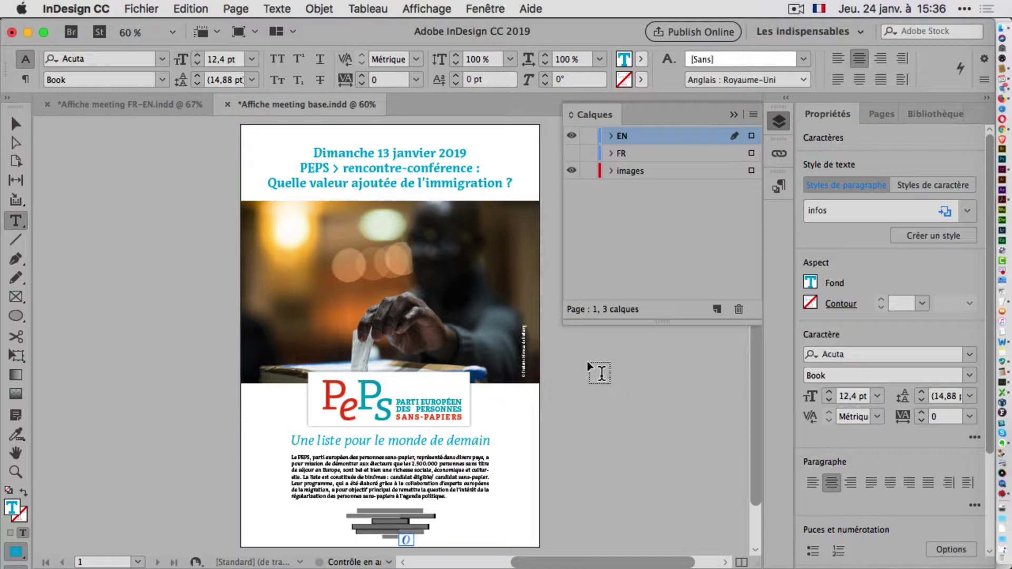
click(17, 124)
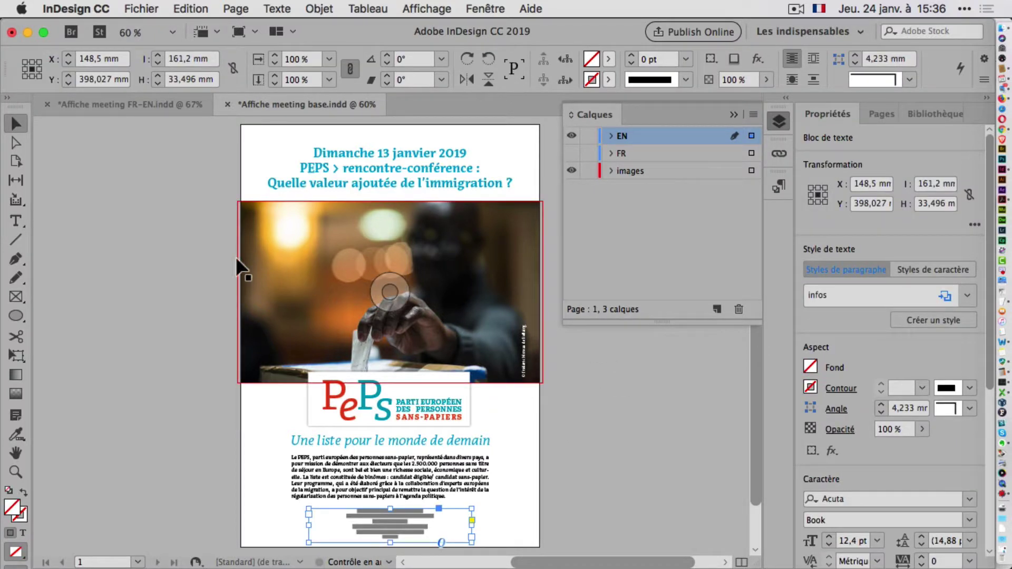
click(175, 245)
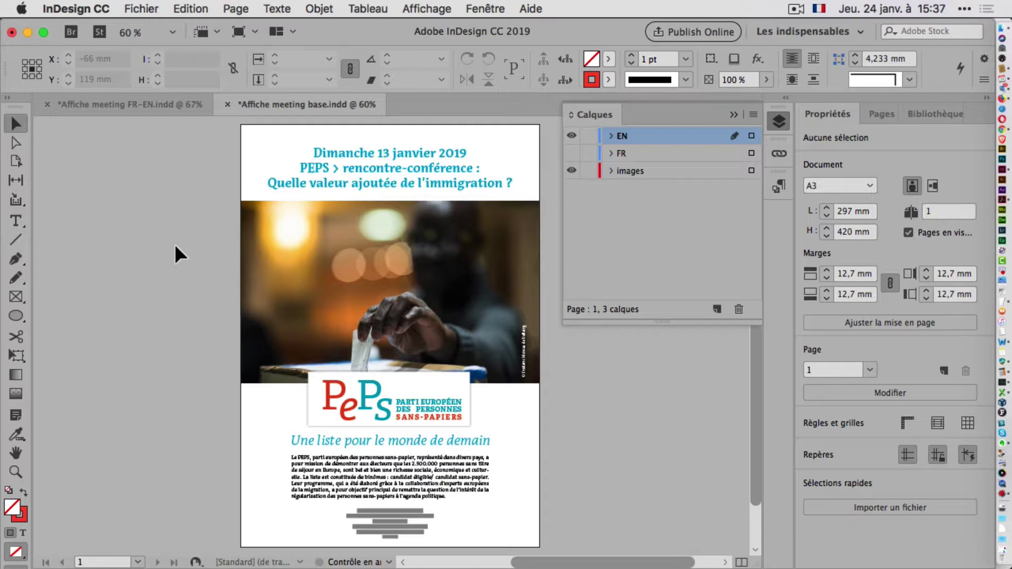
Import "Affiche meeting base-FR.indd.rtf" from Dossier Affiche meeting FR-EN into a text frame about 137 × 319 mm, beside the poster on the pasteboard
scroll(190, 248, left, 1)
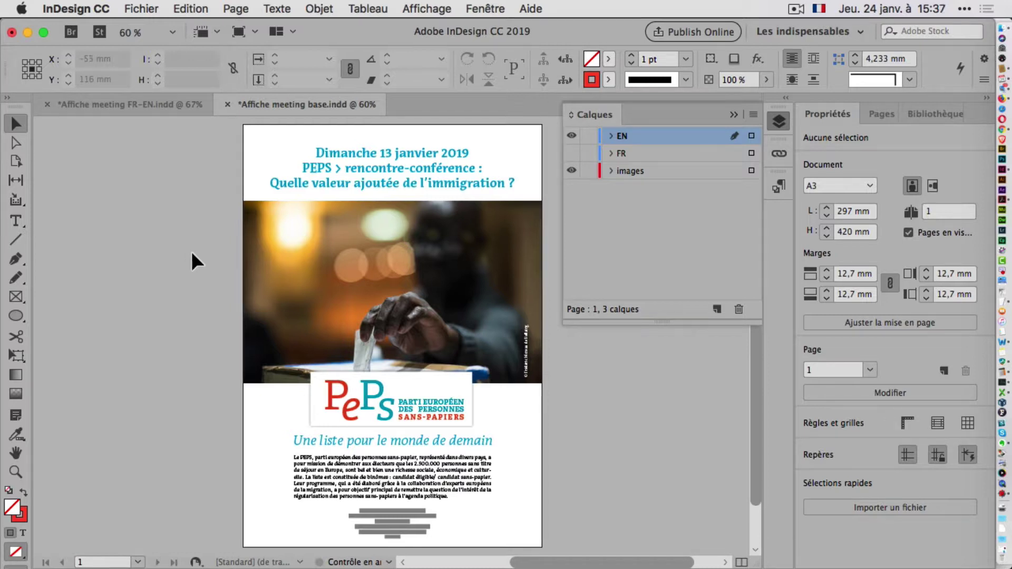
click(139, 7)
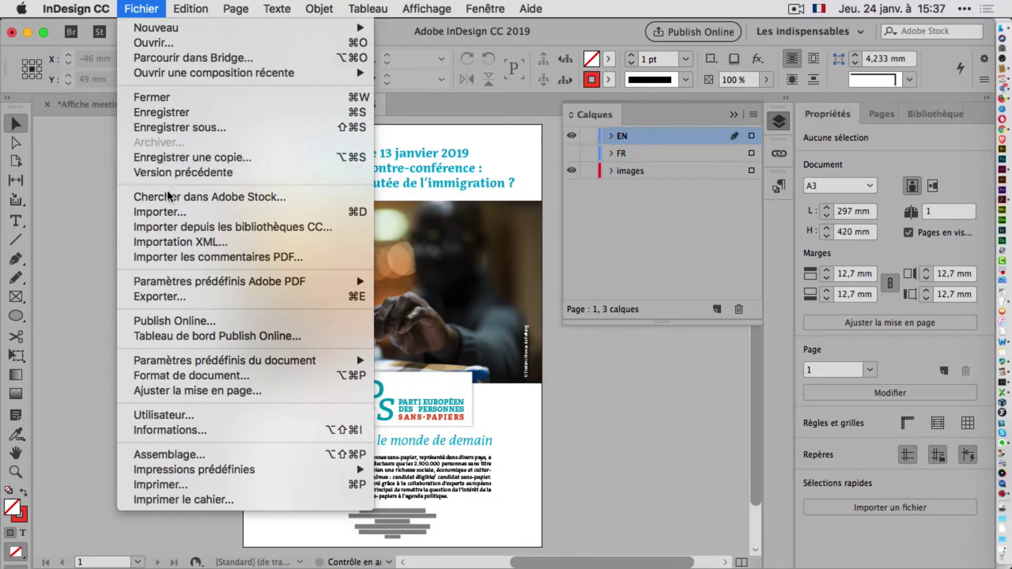
click(172, 211)
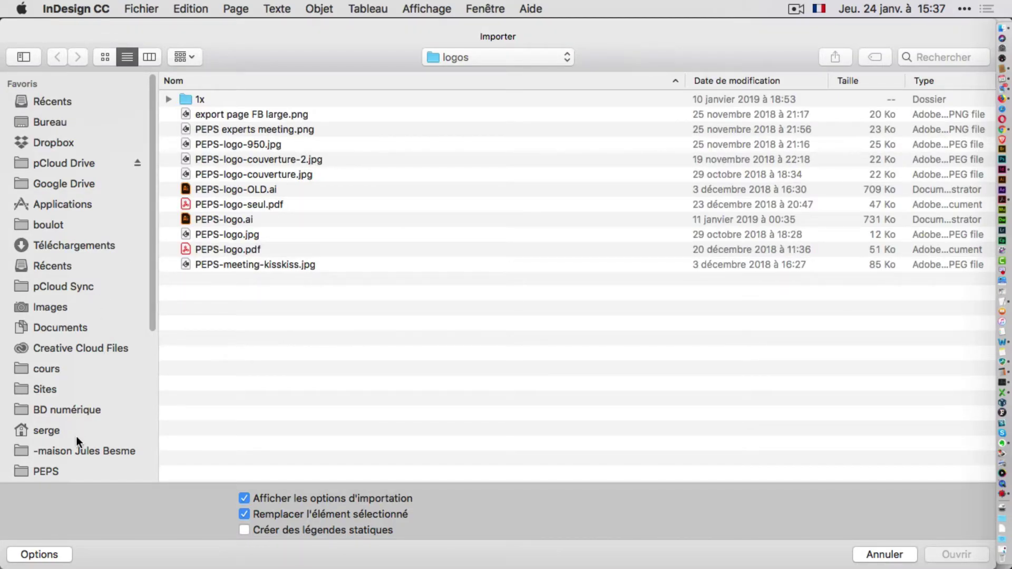
scroll(80, 394, down, 8)
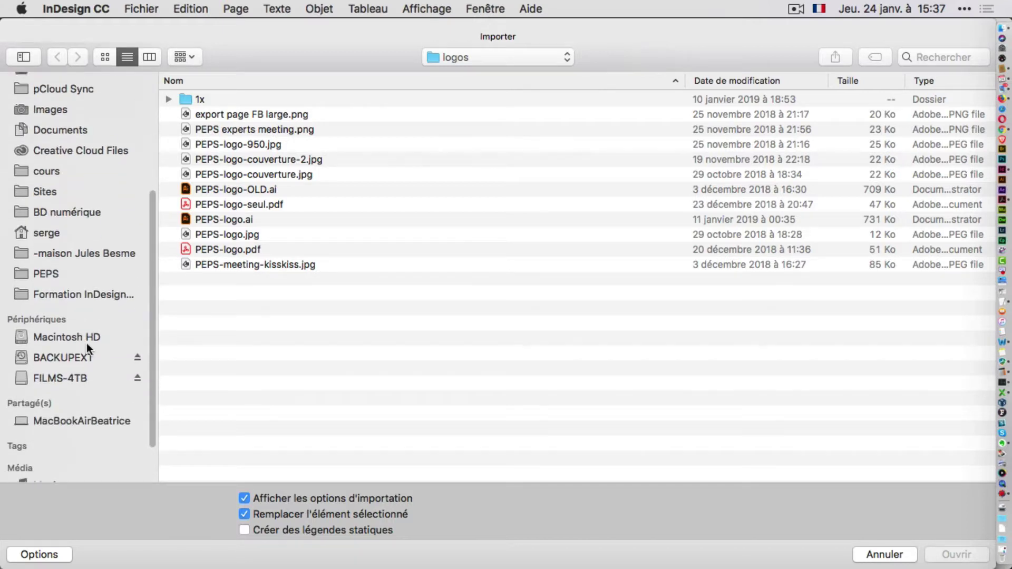
click(86, 295)
double_click(261, 161)
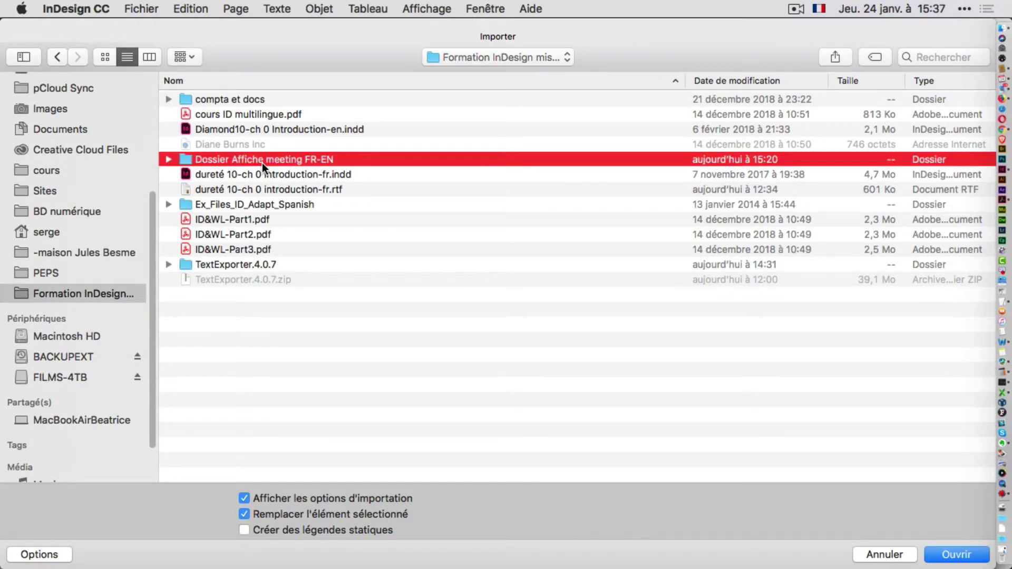
double_click(294, 128)
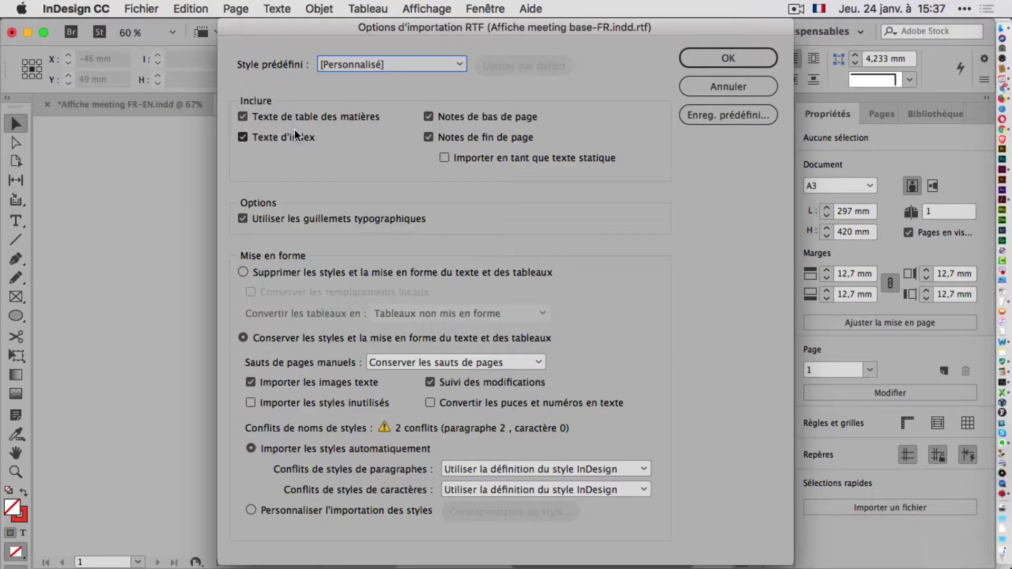
click(728, 58)
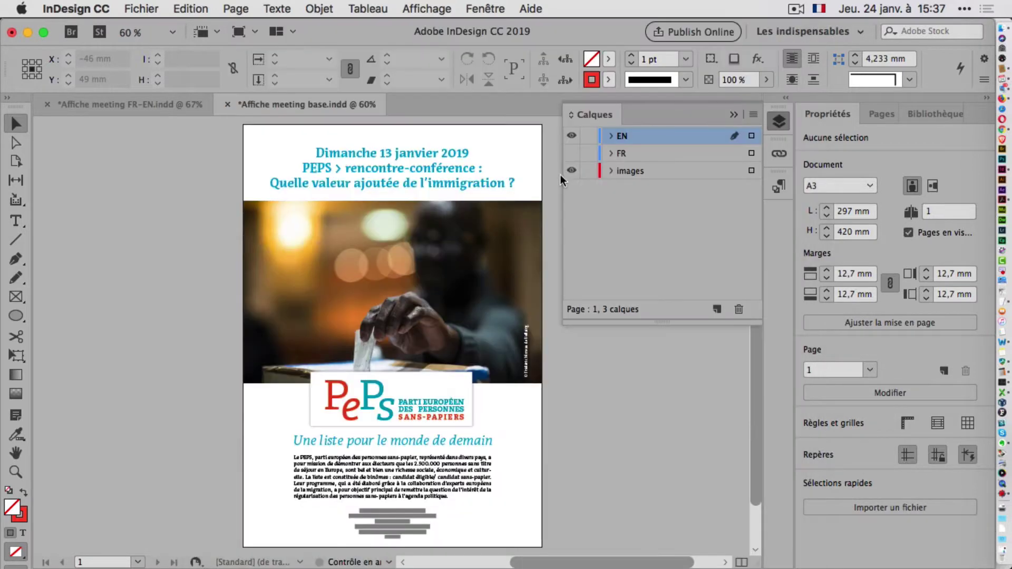
drag(65, 160, 204, 482)
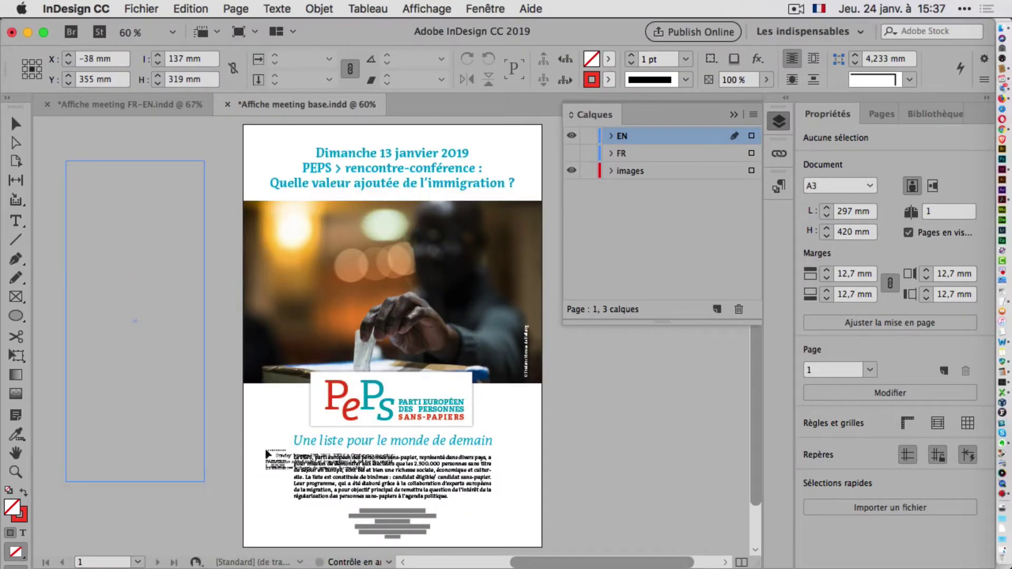
Expand the toolbox to two columns and switch the document to normal screen mode
double_click(165, 199)
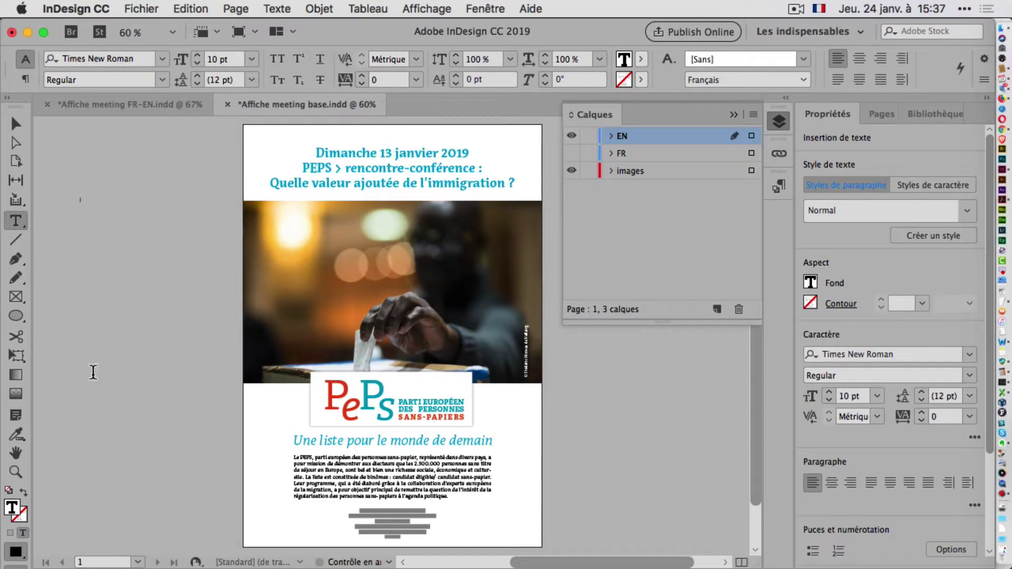
click(7, 101)
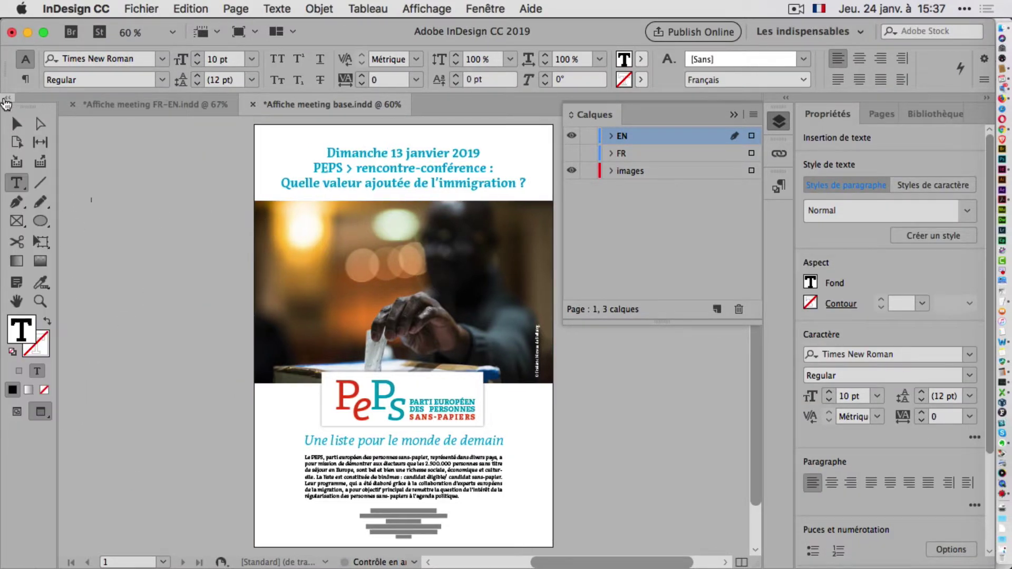
click(21, 411)
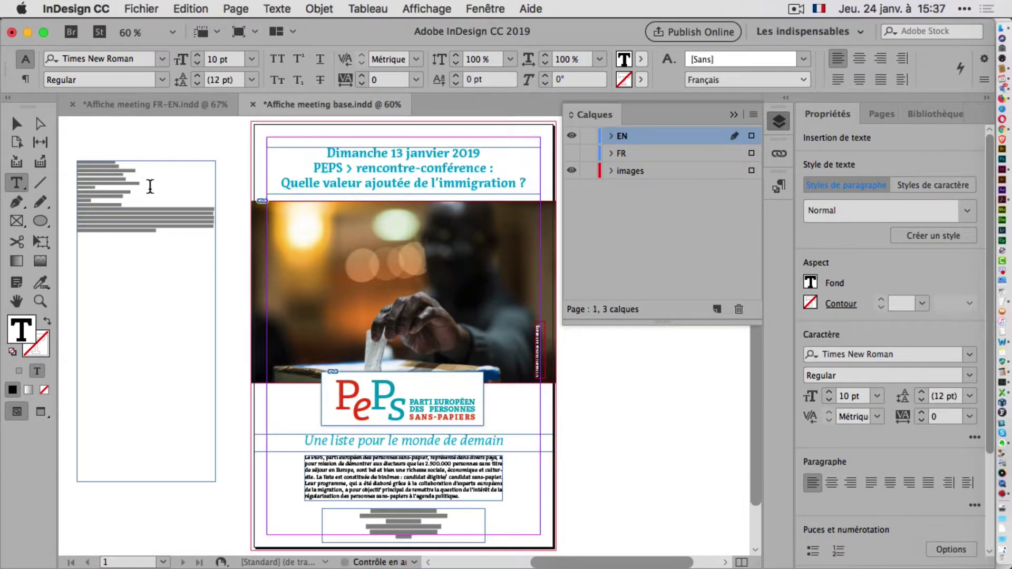
Copy the three English heading lines from the imported text and delete them from that frame
key(super+space)
drag(74, 158, 232, 269)
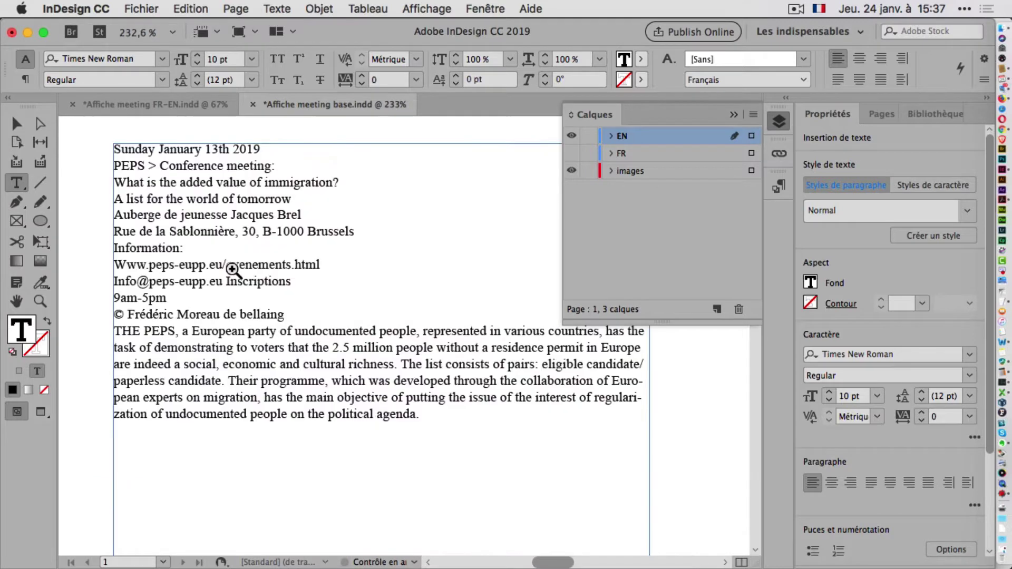
click(733, 114)
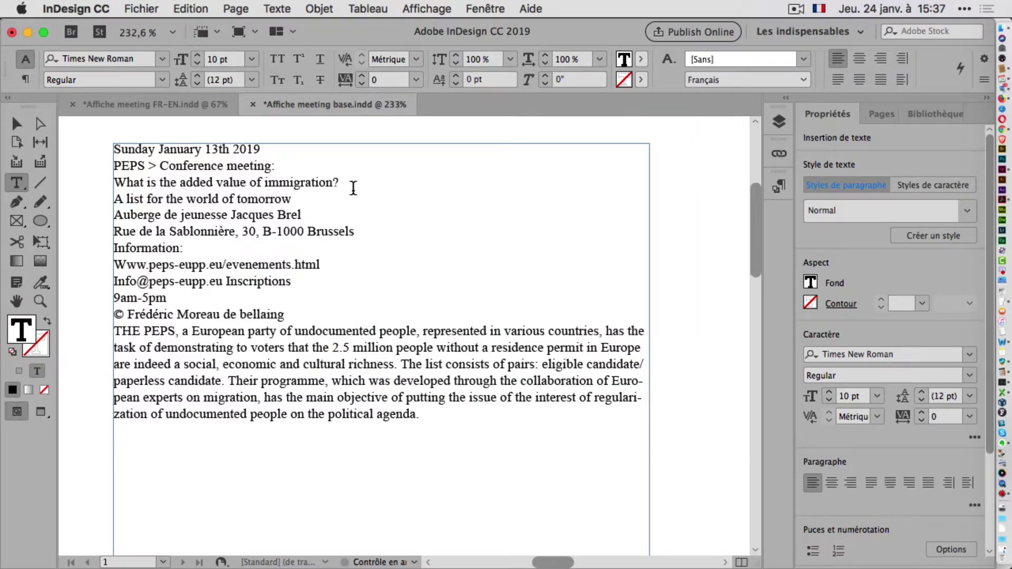
drag(351, 184, 106, 148)
key(super+c)
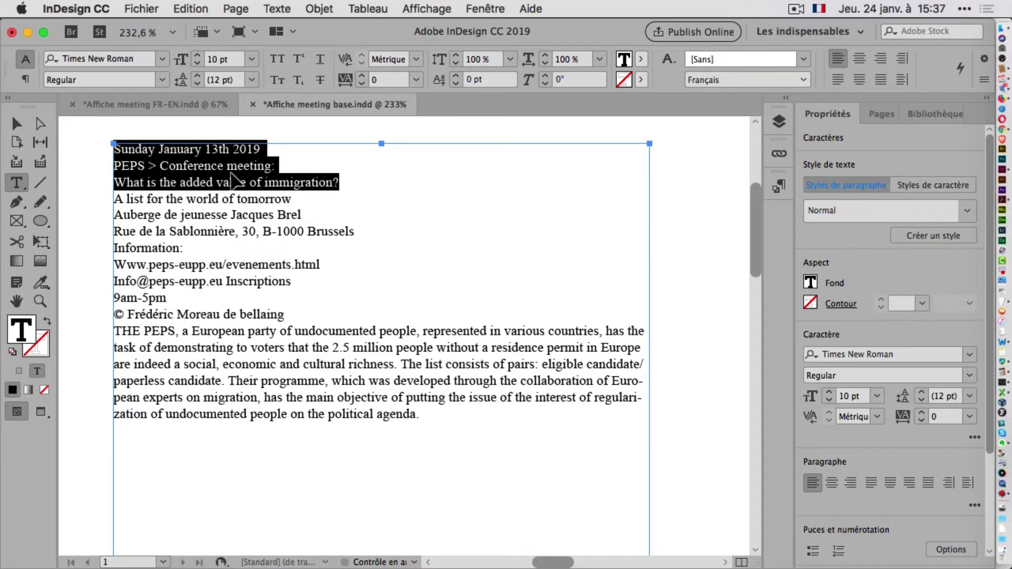
key(BackSpace)
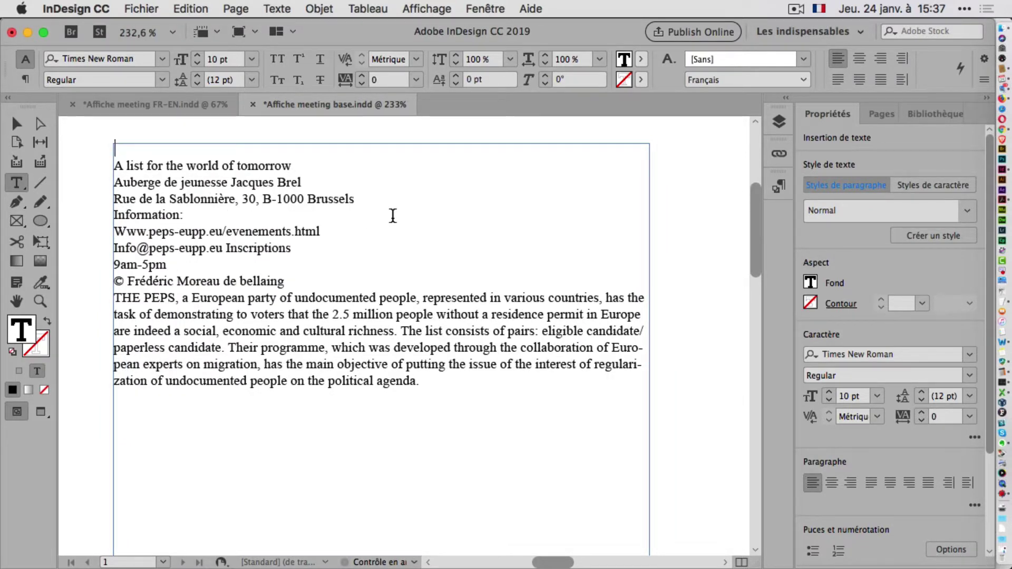
Select all three lines of the French heading at the top of the poster
key(super+minus)
key(super+minus)
key(super+minus)
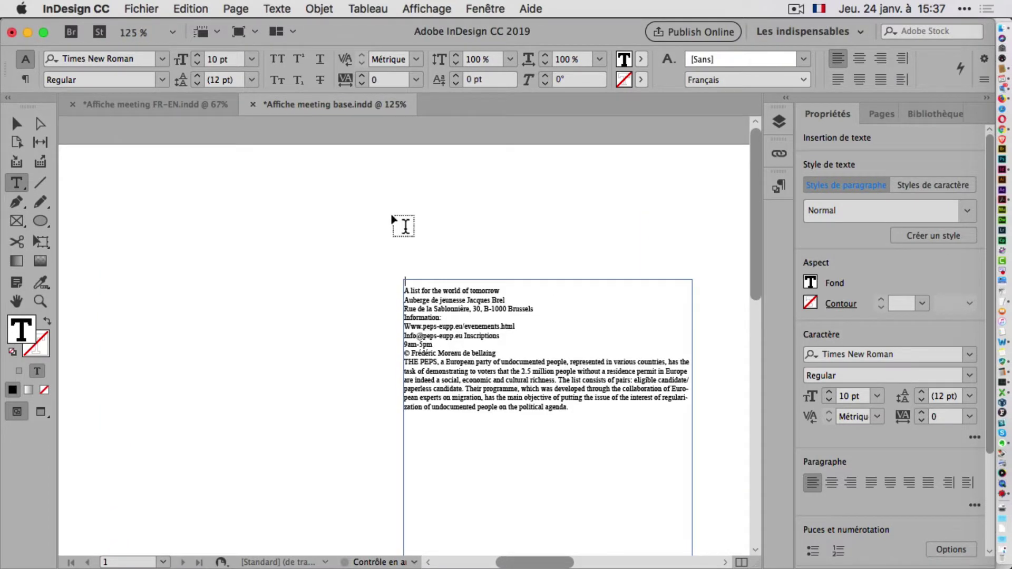
scroll(363, 224, right, 10)
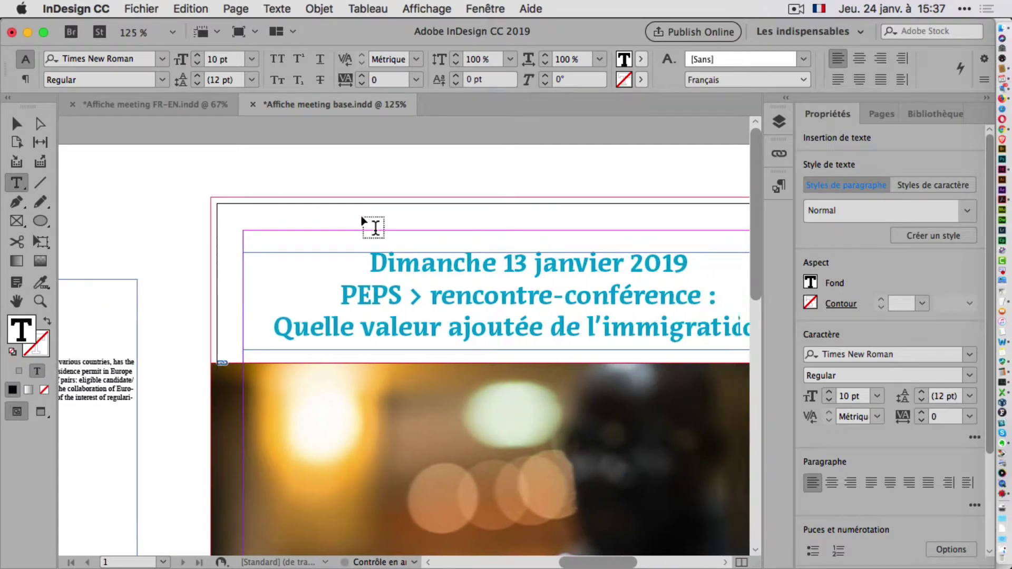
scroll(376, 228, right, 2)
drag(317, 262, 745, 356)
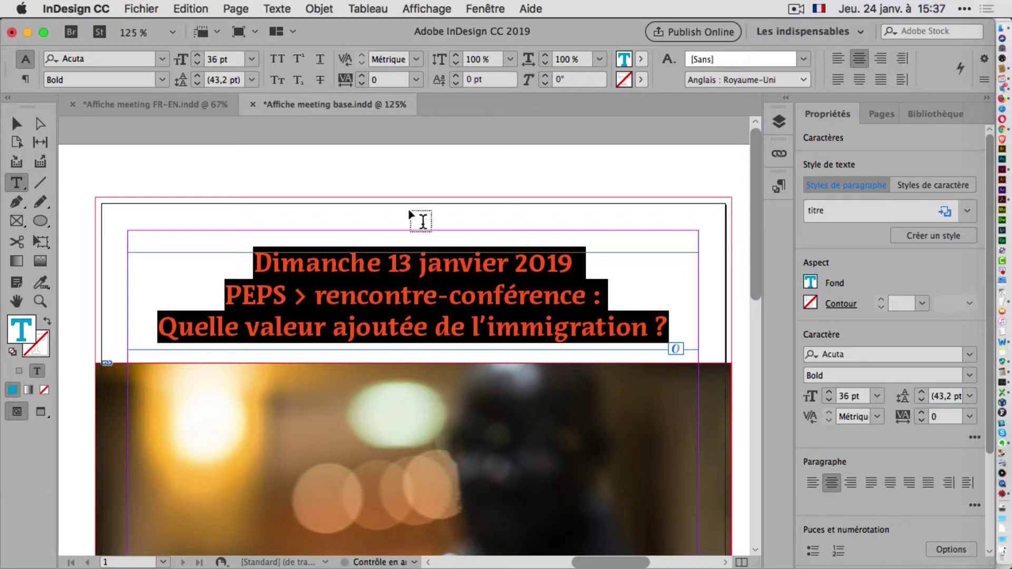
click(202, 8)
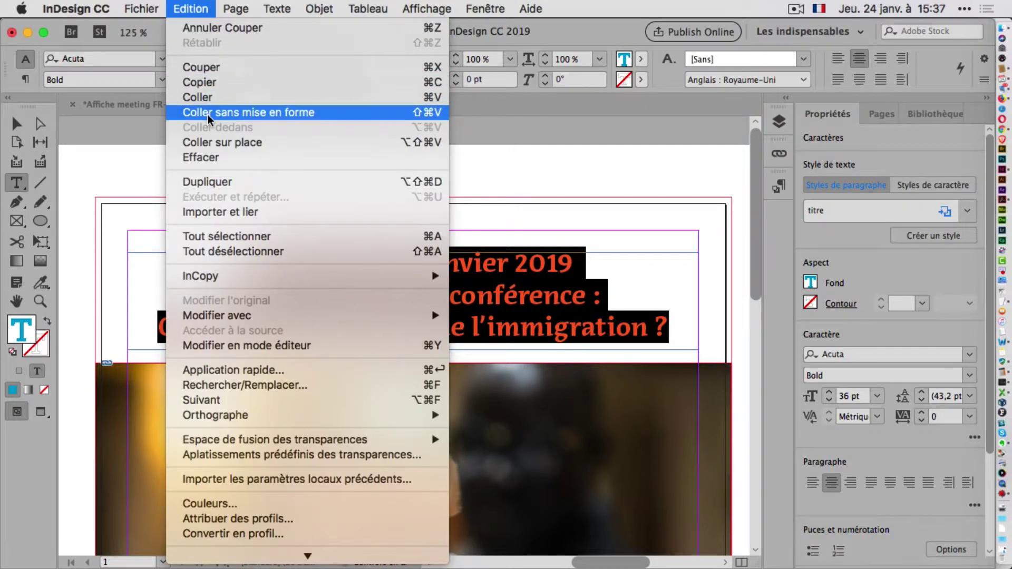
click(208, 142)
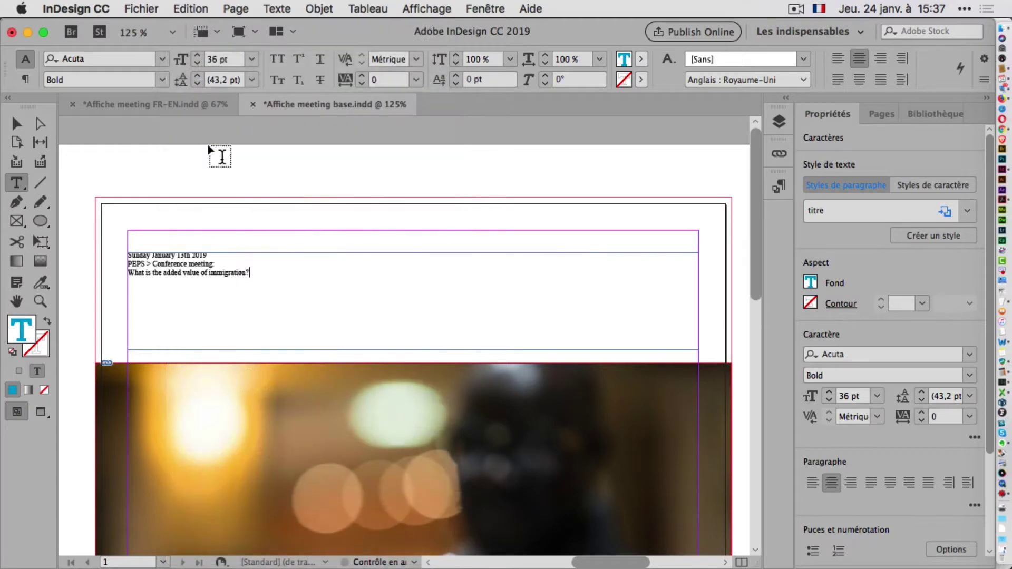
key(super+z)
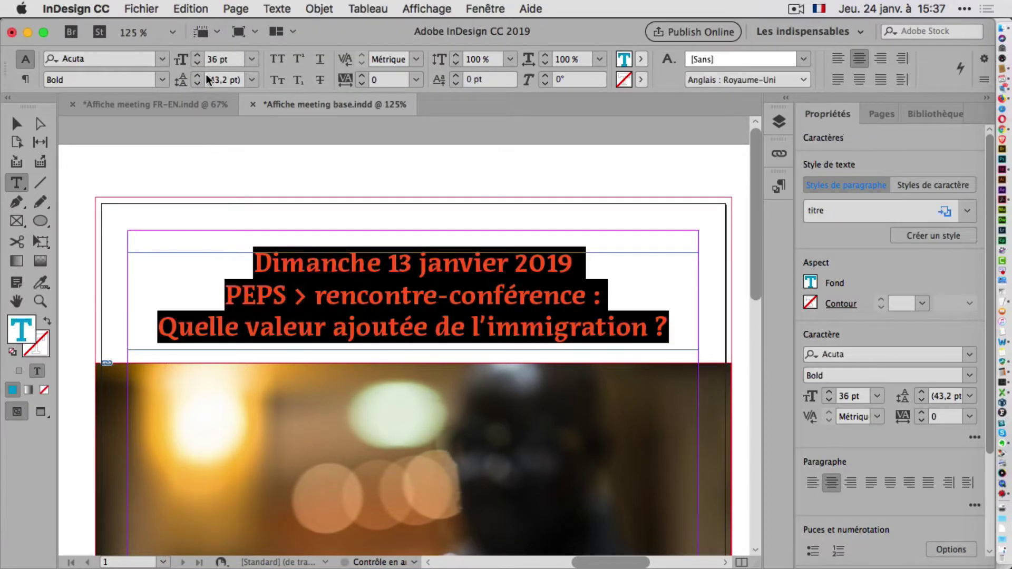
Replace the selected French heading with the copied English heading lines, pasted without formatting
click(189, 8)
click(174, 6)
click(174, 6)
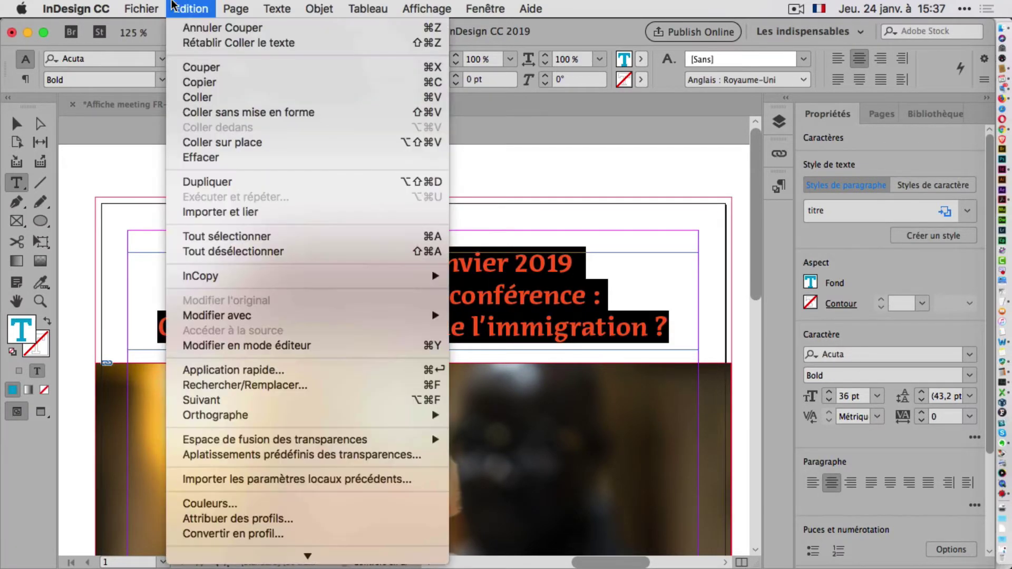
click(196, 113)
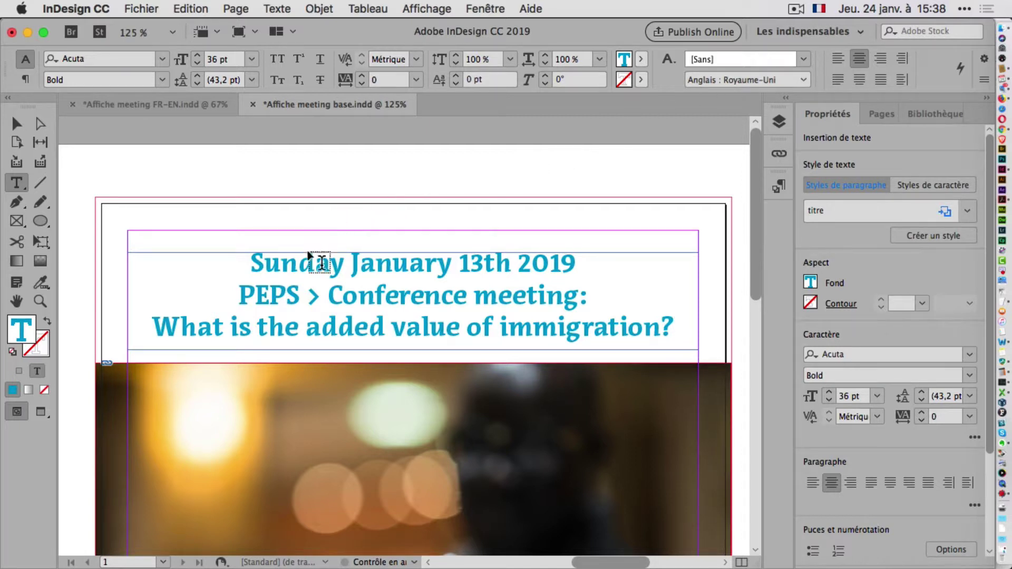
Cut "A list for the world of tomorrow" from the imported text and paste it without formatting over the French slogan
scroll(298, 251, left, 15)
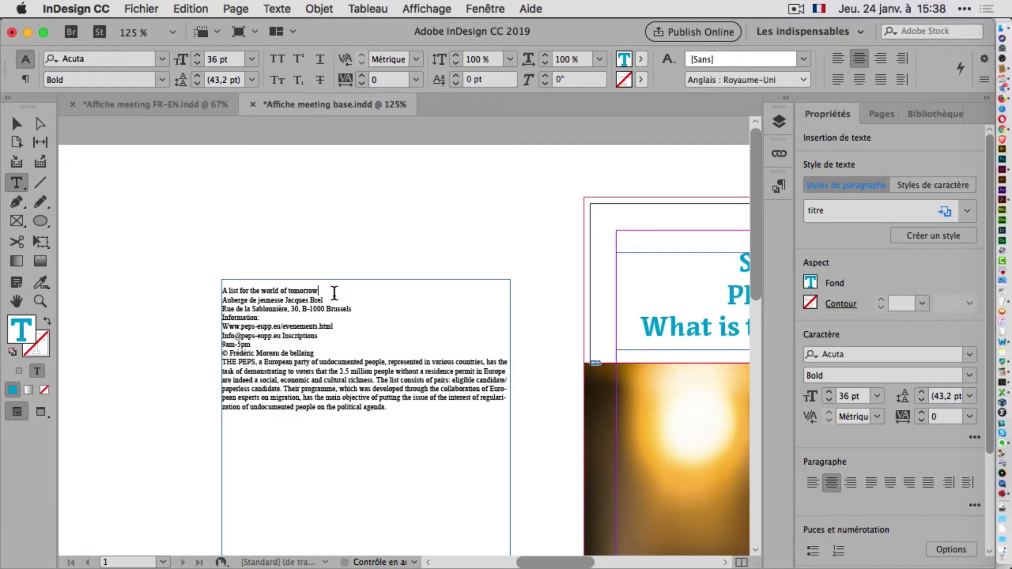
triple_click(335, 292)
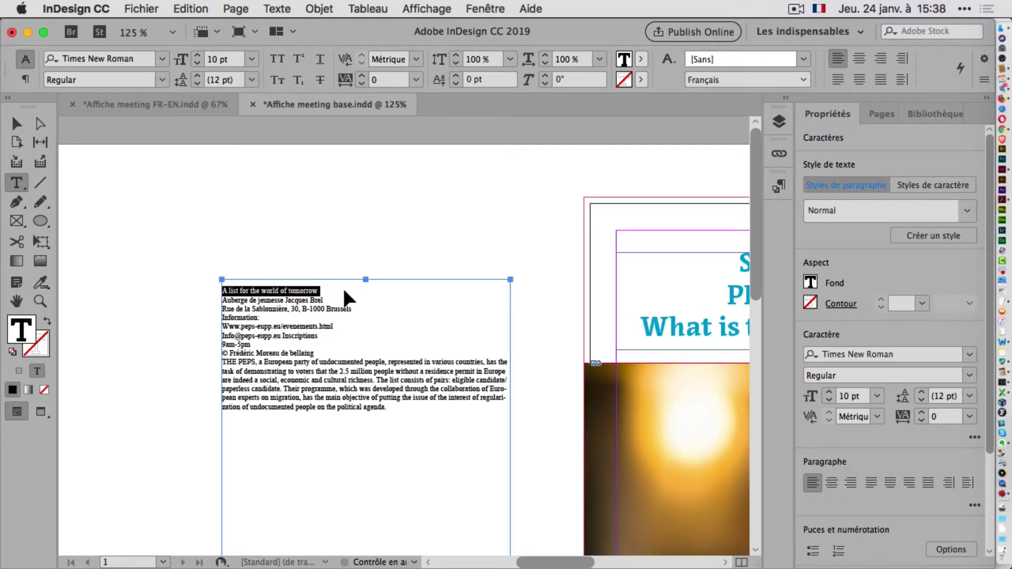
key(super+x)
scroll(373, 301, down, 10)
scroll(374, 300, right, 10)
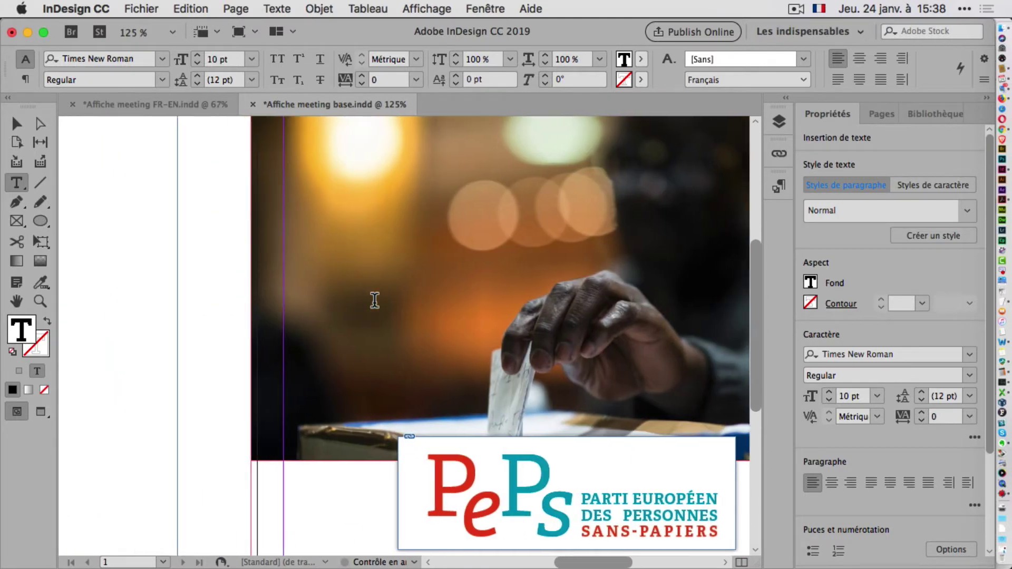
scroll(375, 300, down, 5)
scroll(375, 300, right, 4)
triple_click(377, 428)
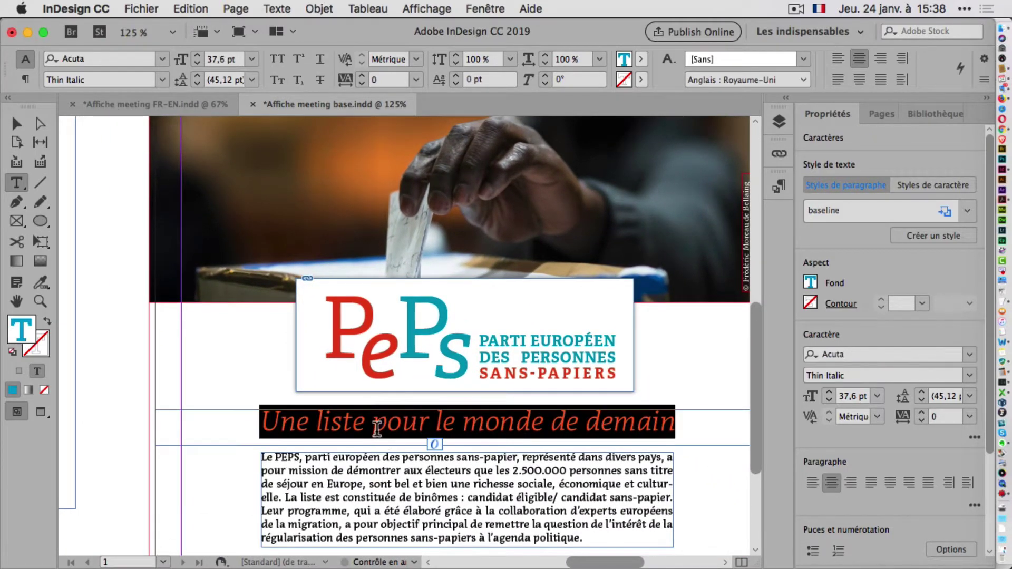
key(super)
key(super+v)
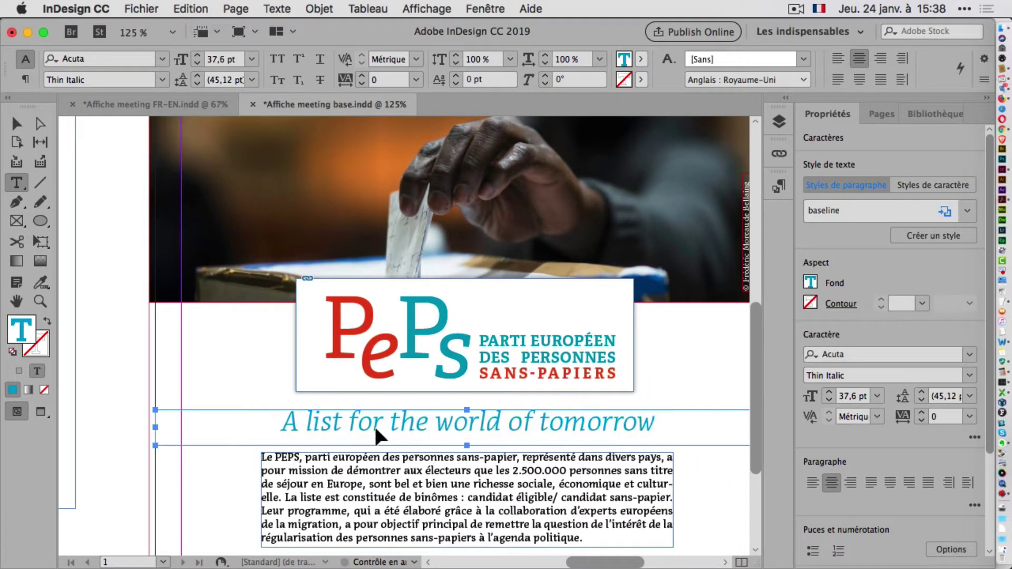
Cut the English body paragraph beginning "THE PEPS" from the imported text frame
scroll(369, 424, left, 10)
scroll(369, 424, up, 2)
scroll(369, 425, up, 5)
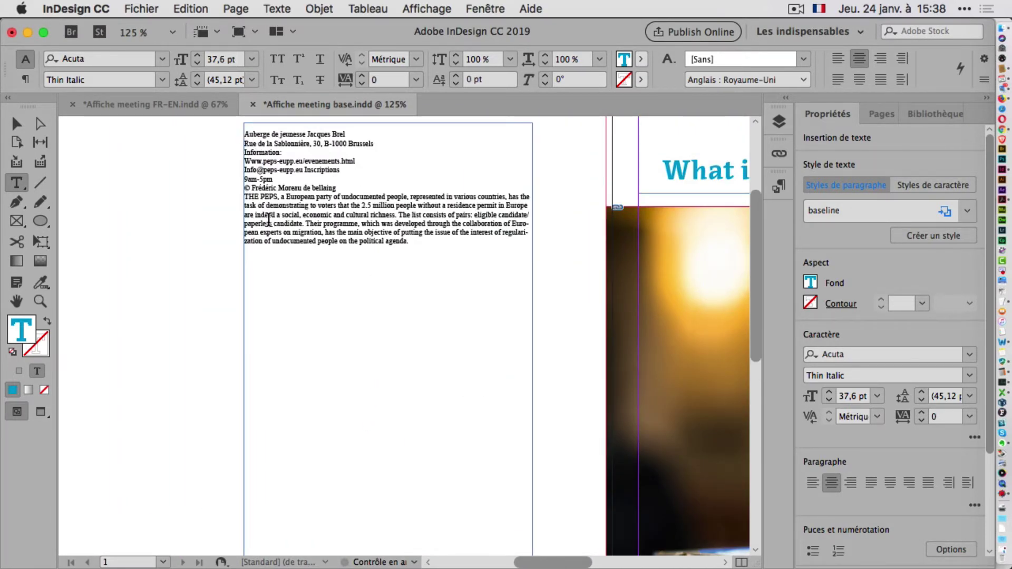
triple_click(268, 209)
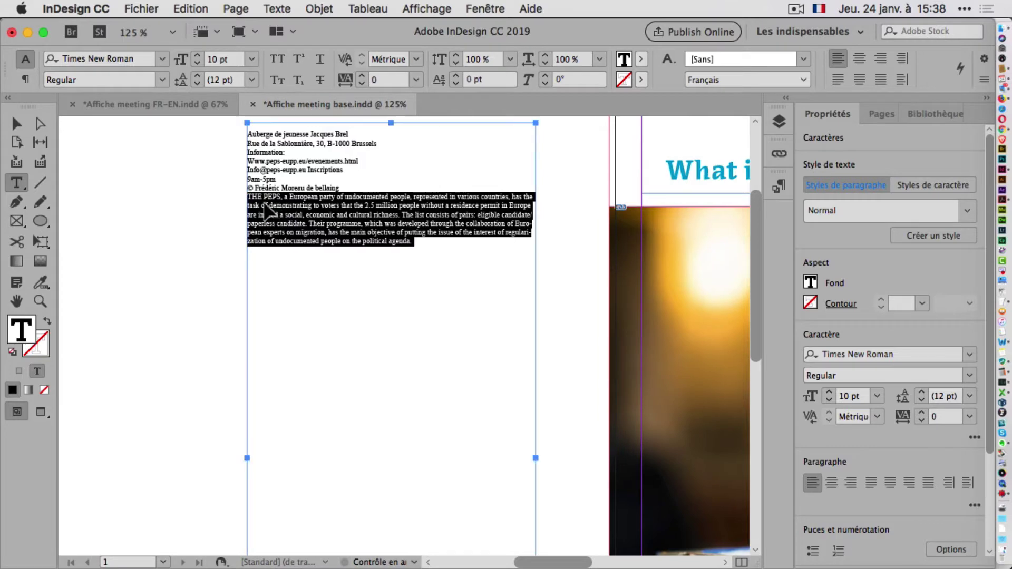
key(super+x)
Replace the whole French body paragraph below the slogan with the cut English paragraph, pasted without formatting
scroll(583, 254, down, 3)
scroll(582, 253, right, 3)
scroll(584, 252, right, 5)
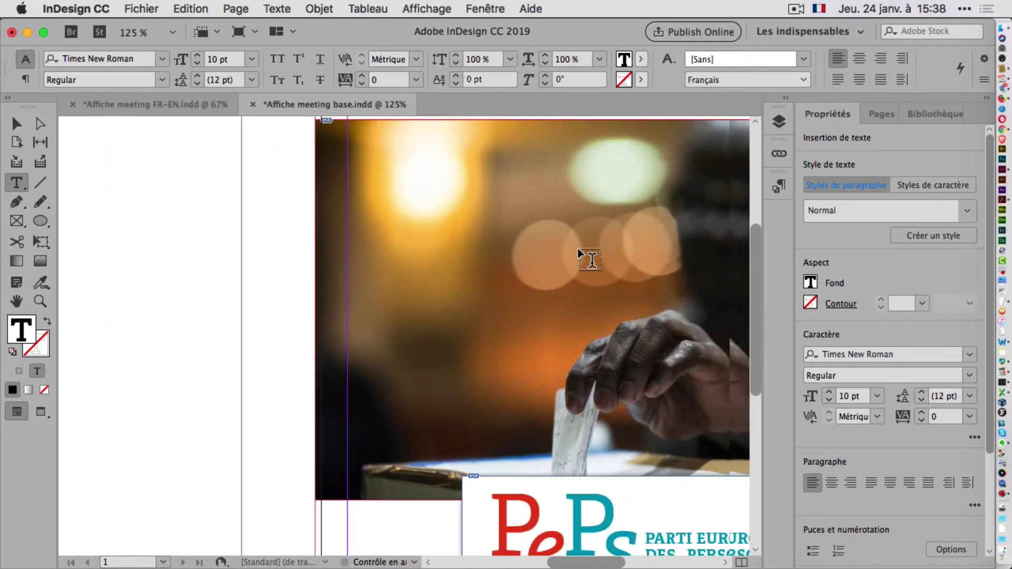
scroll(575, 252, down, 4)
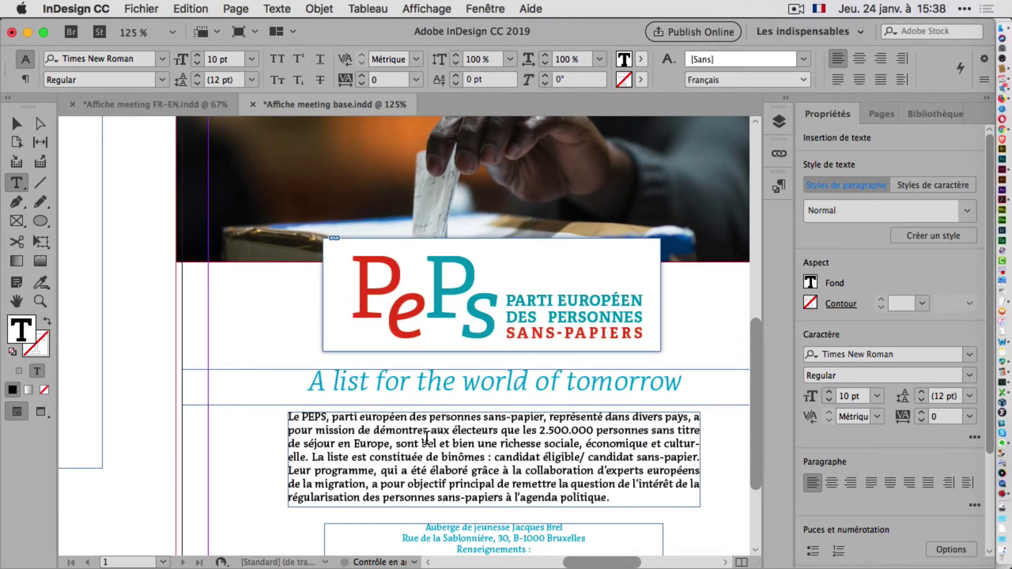
click(428, 435)
key(super+a)
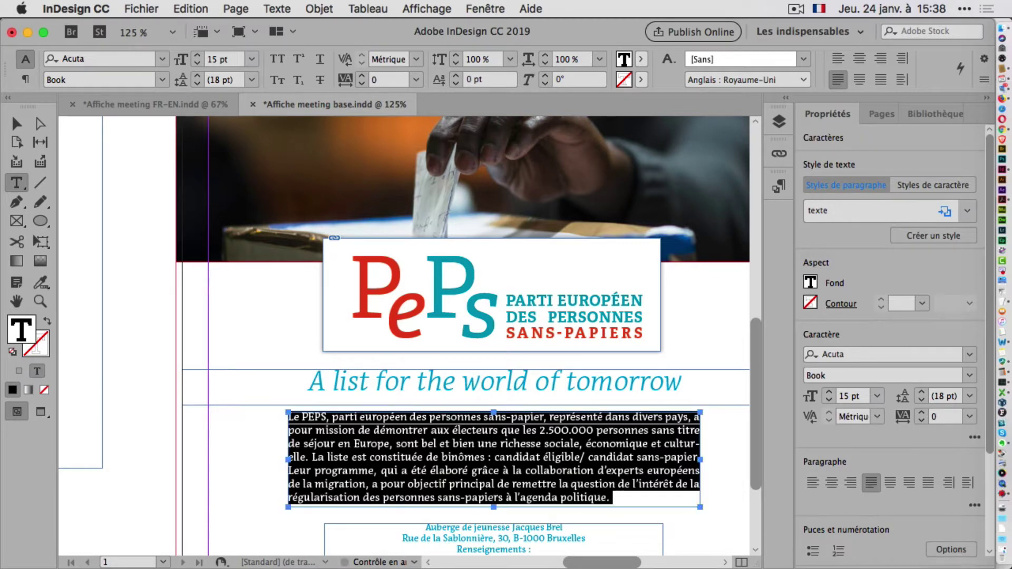
key(super+v)
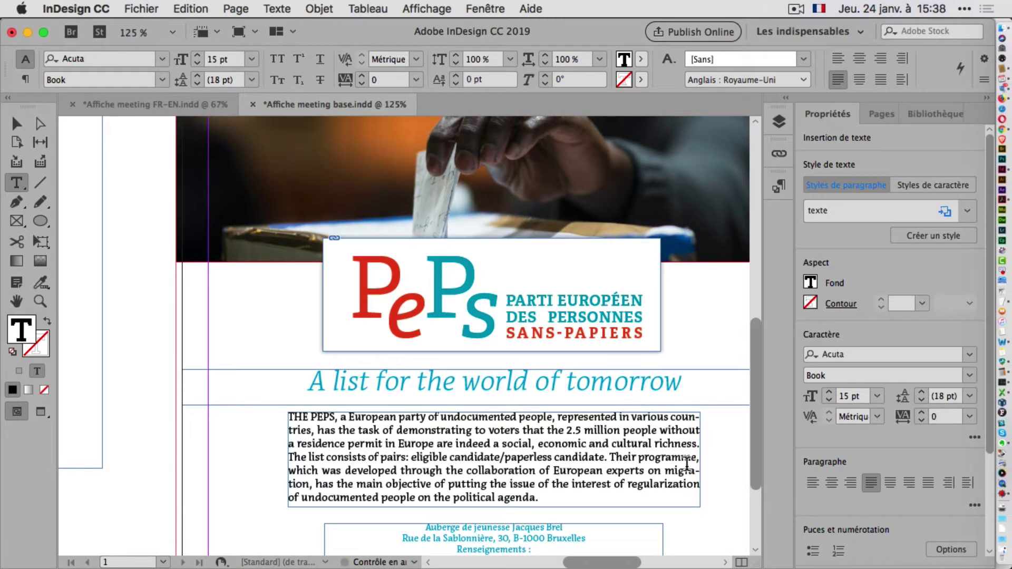
click(685, 419)
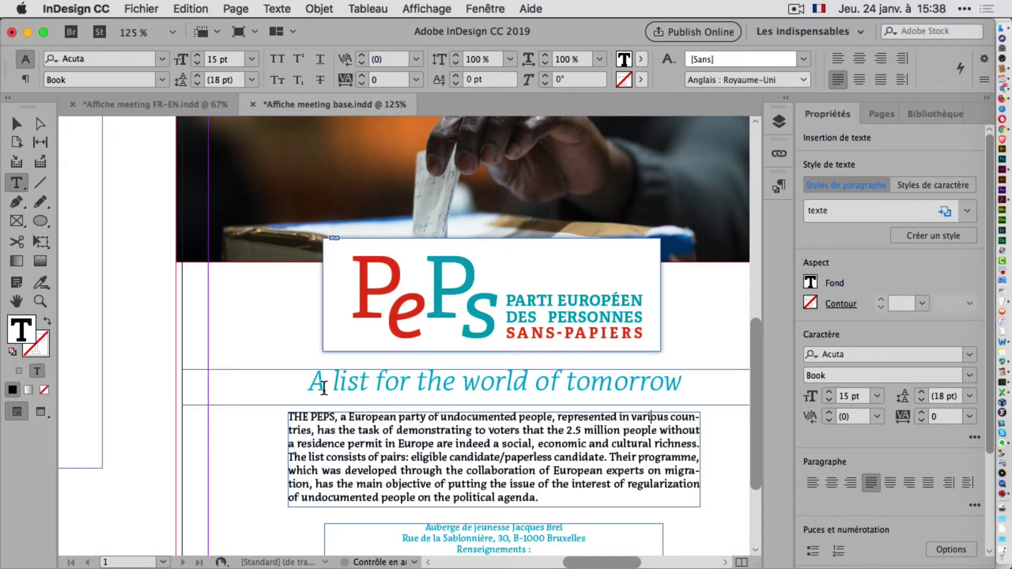
Cut the English venue and contact lines, down to "9am-5pm", from the imported text frame
scroll(192, 350, up, 10)
scroll(192, 350, left, 5)
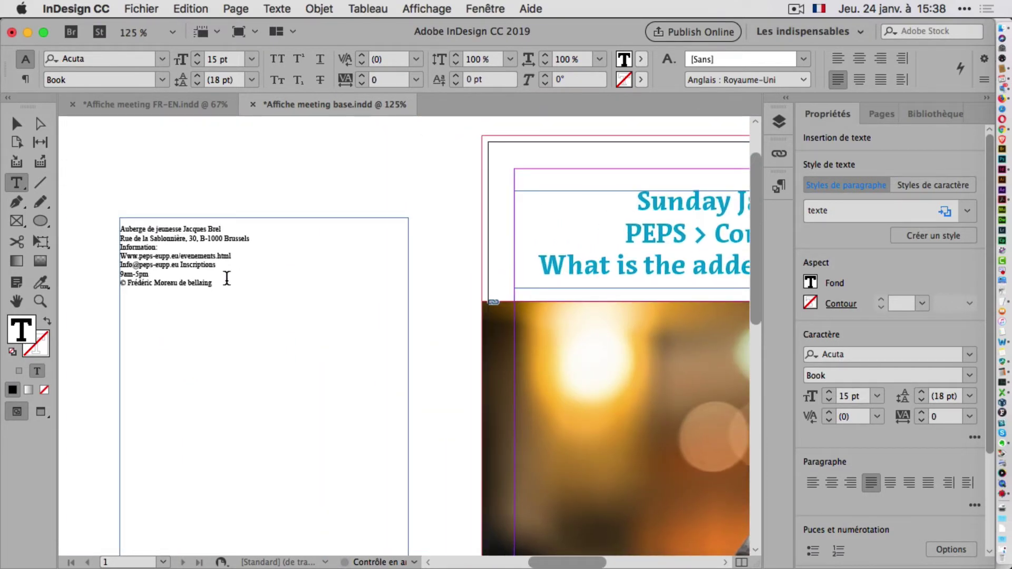
drag(202, 277, 75, 227)
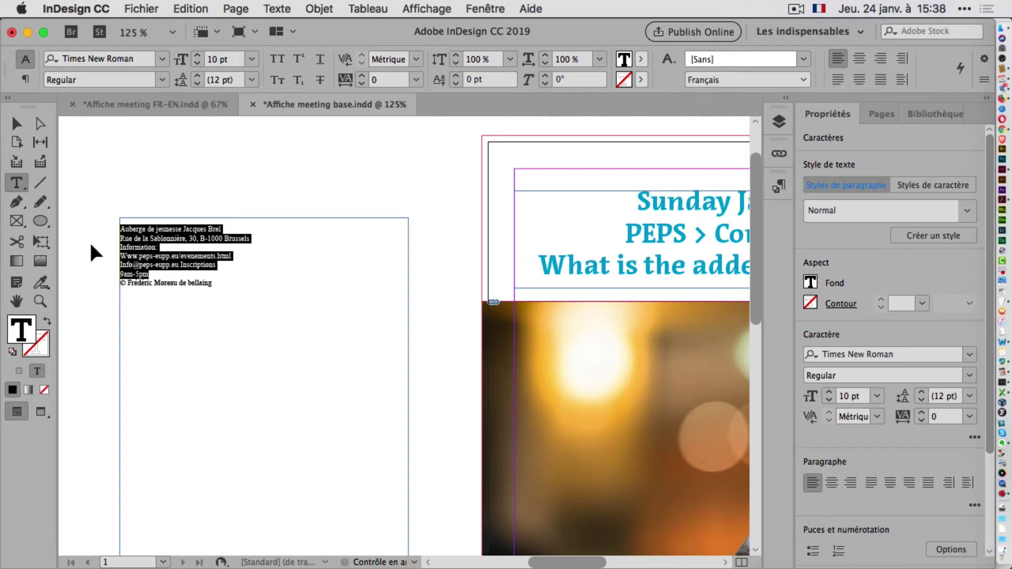
key(ctrl+x)
Replace all text in the poster's French contact block with the cut English lines, pasted without formatting
scroll(547, 389, down, 15)
scroll(546, 389, right, 5)
scroll(546, 390, down, 3)
scroll(547, 391, left, 1)
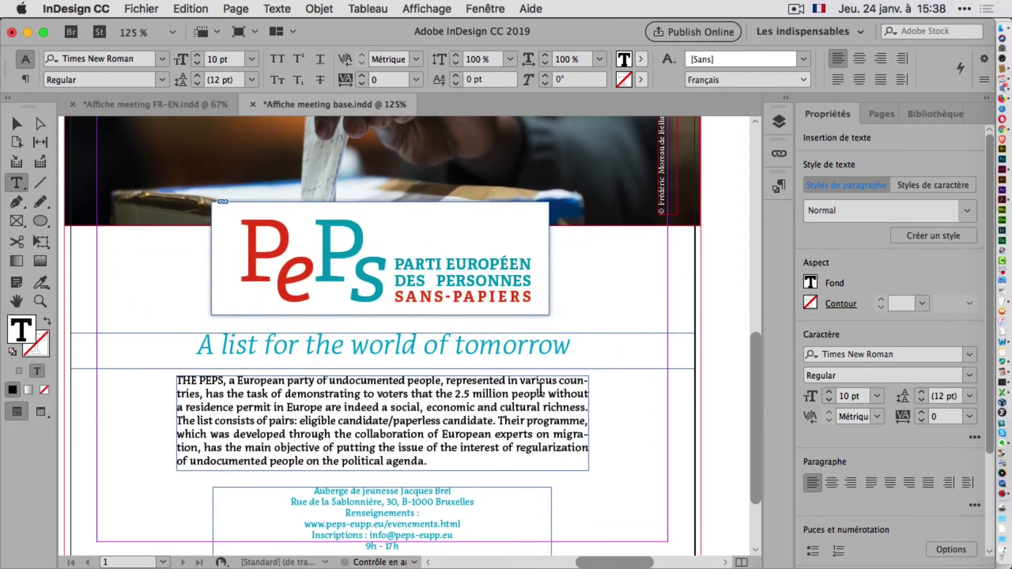
click(463, 540)
key(ctrl+a)
key(ctrl+v)
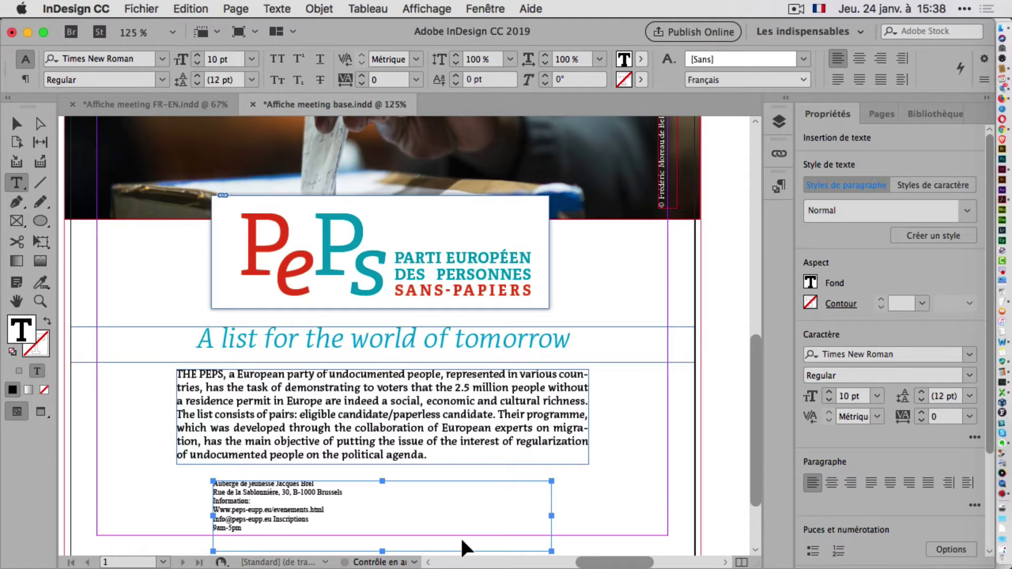
key(ctrl+z)
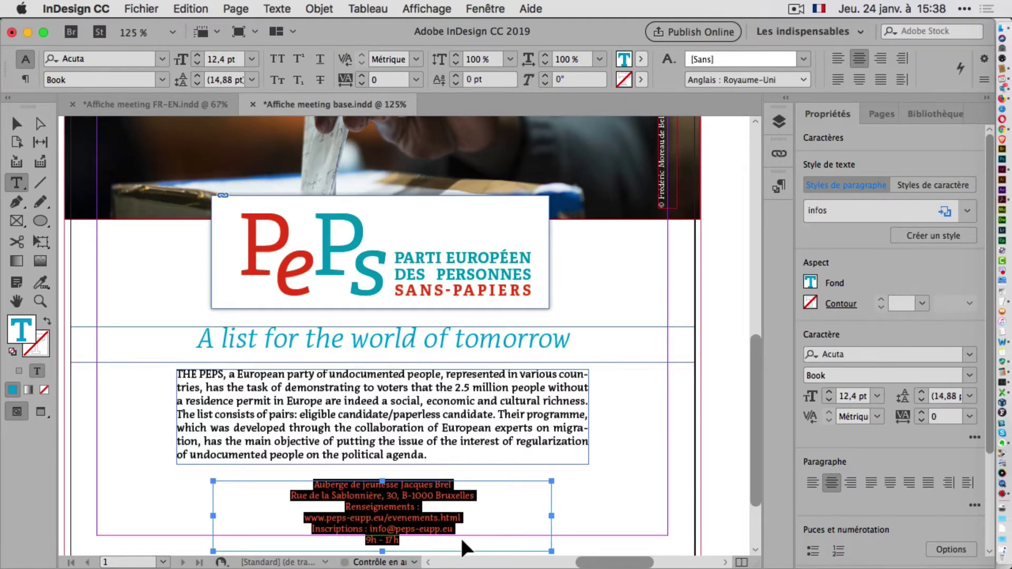
key(ctrl+shift+v)
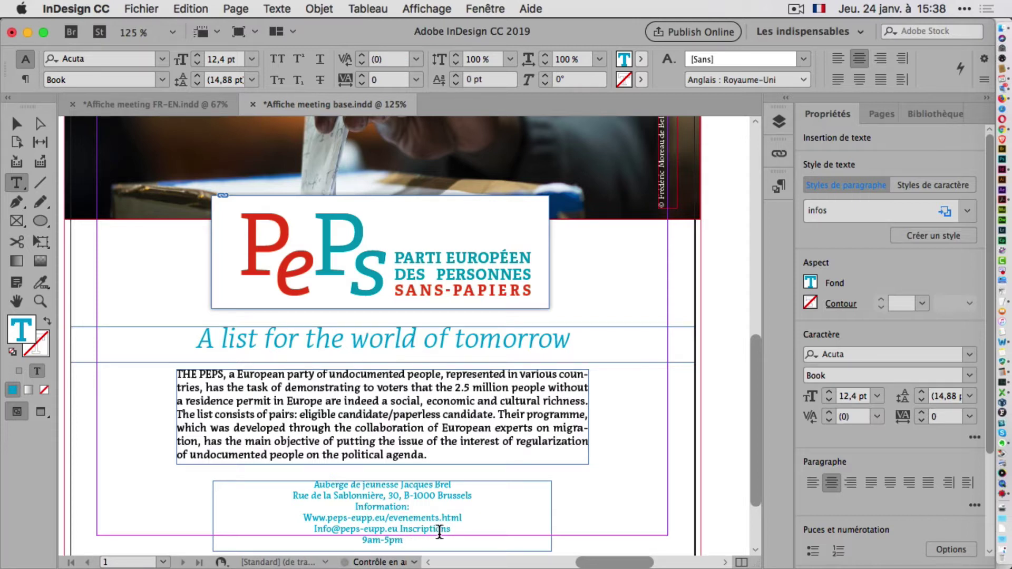
In the contact block, move "Inscriptions" before the e-mail address with a colon and make the web address start with lowercase "www"
double_click(438, 532)
drag(438, 535, 316, 530)
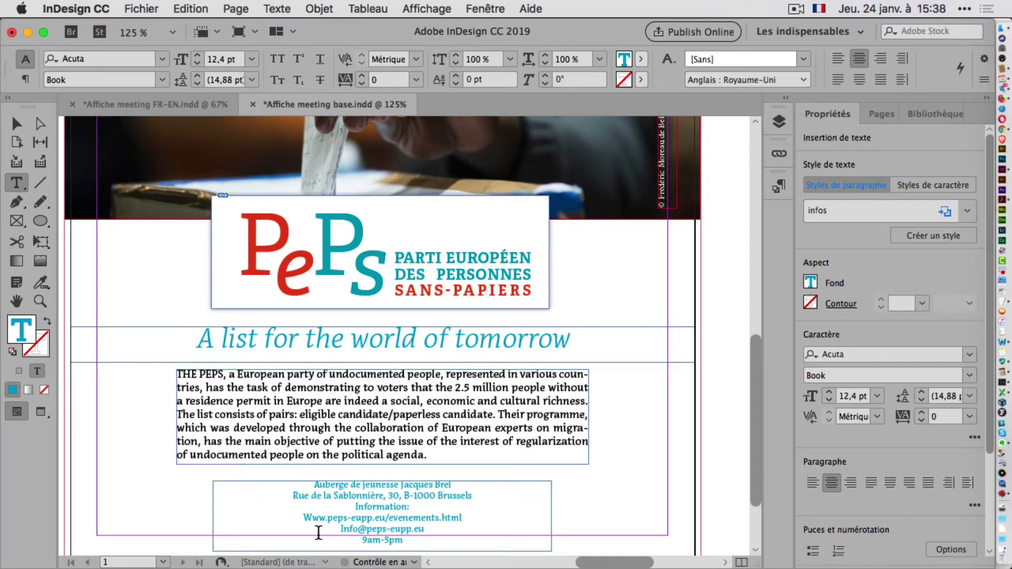
text(:)
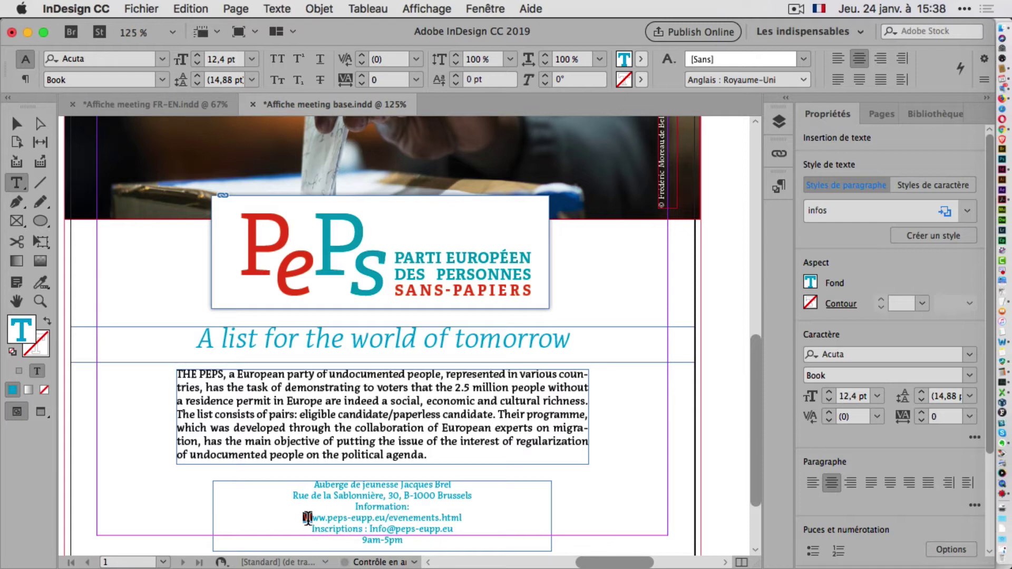
click(309, 518)
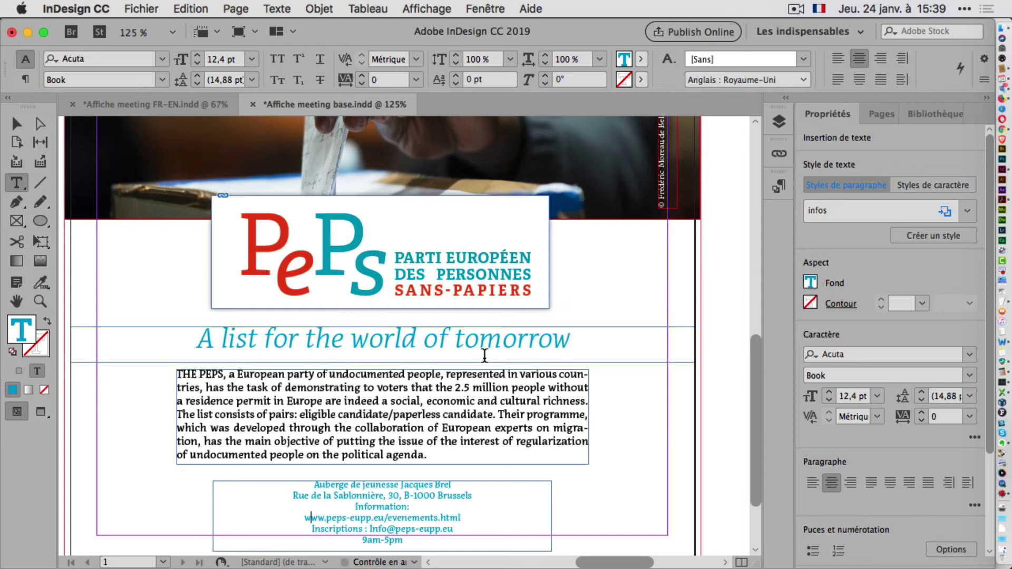
Show the poster at actual size in Preview mode and review the English text from heading to contact block
click(430, 8)
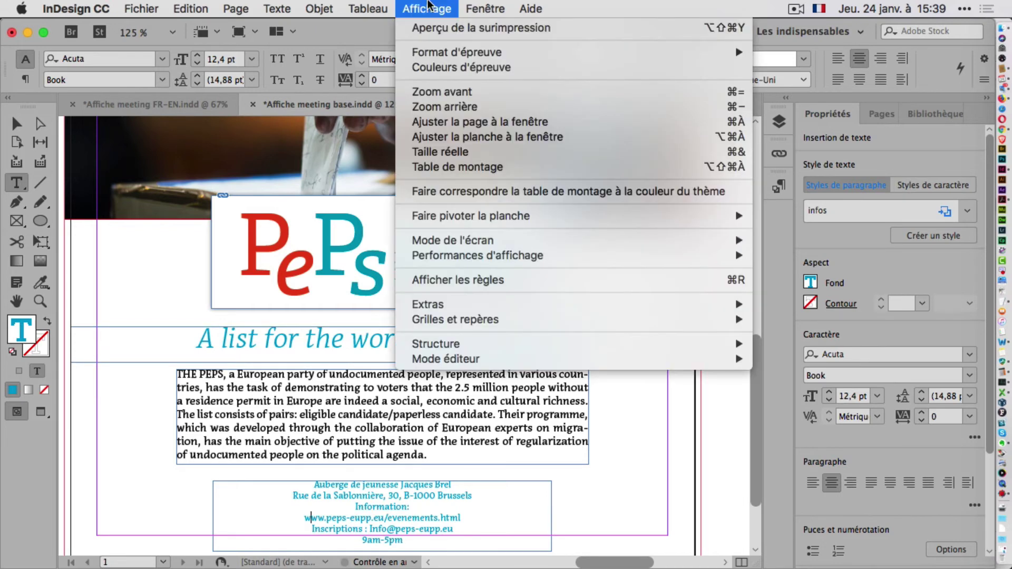
click(441, 153)
scroll(439, 156, up, 10)
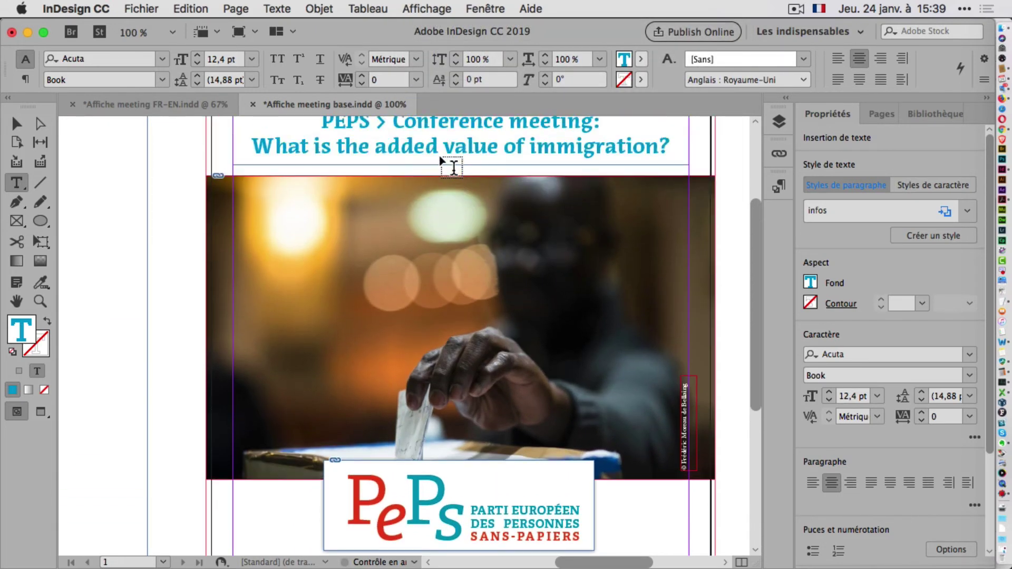
scroll(441, 160, up, 3)
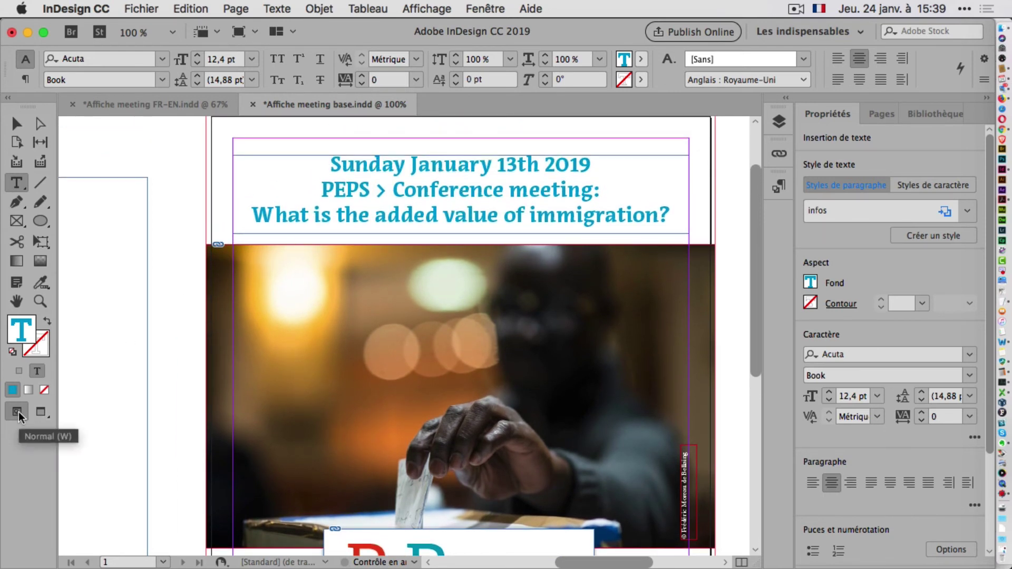
click(33, 411)
scroll(109, 402, down, 2)
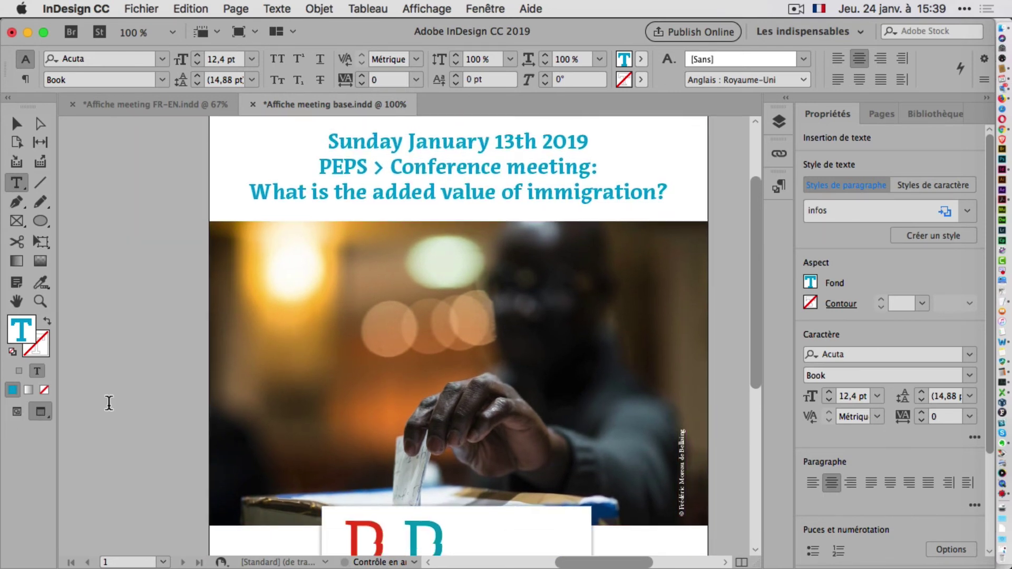
scroll(108, 403, down, 10)
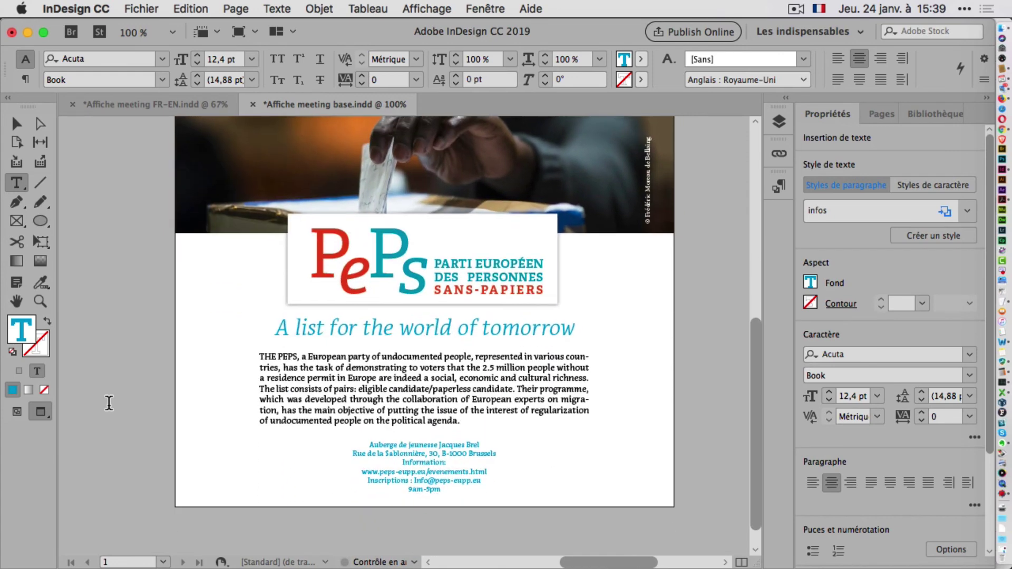